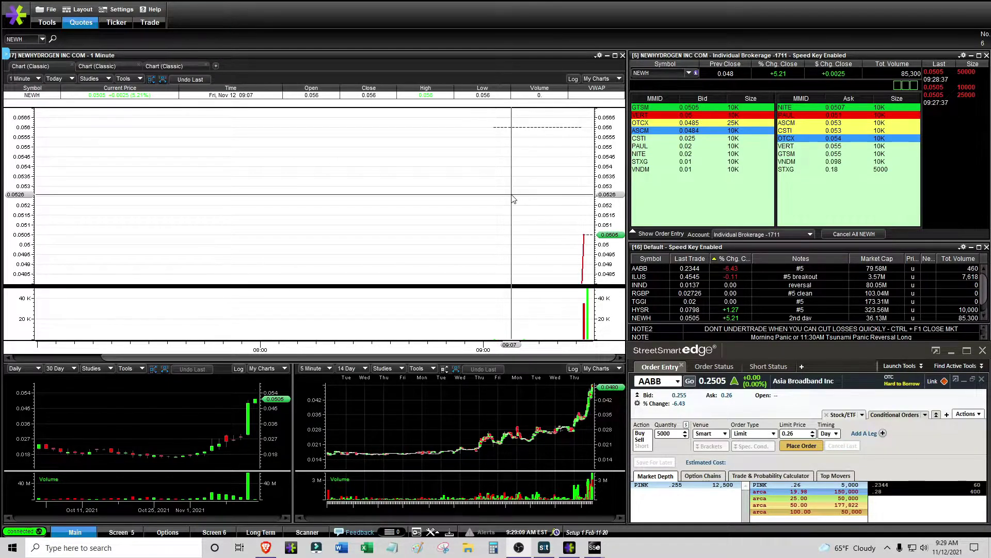
Review the 15-minute charts of AABB, ILUS, INND, RGBP, TGGI and HYSR one after another from the watchlist.
left_click(664, 269)
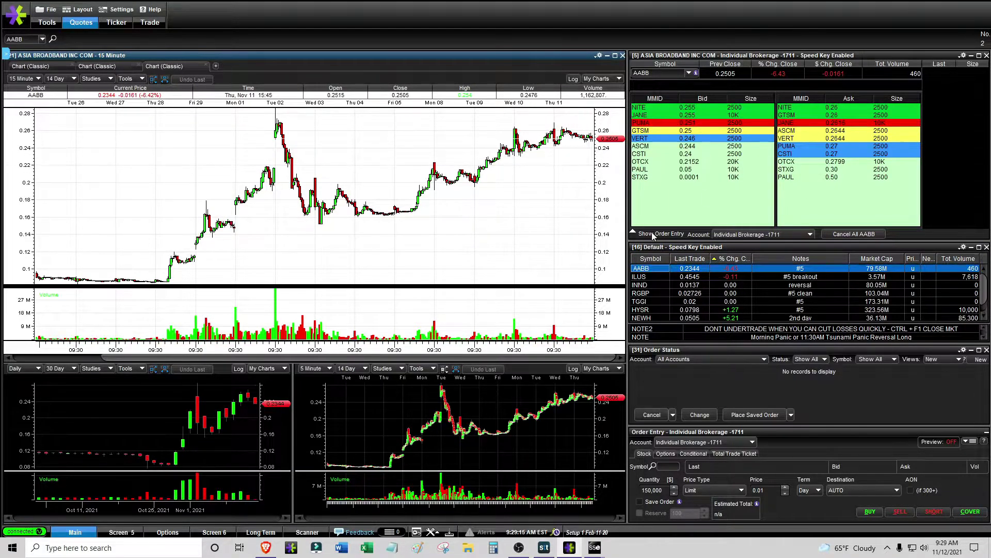
left_click(664, 277)
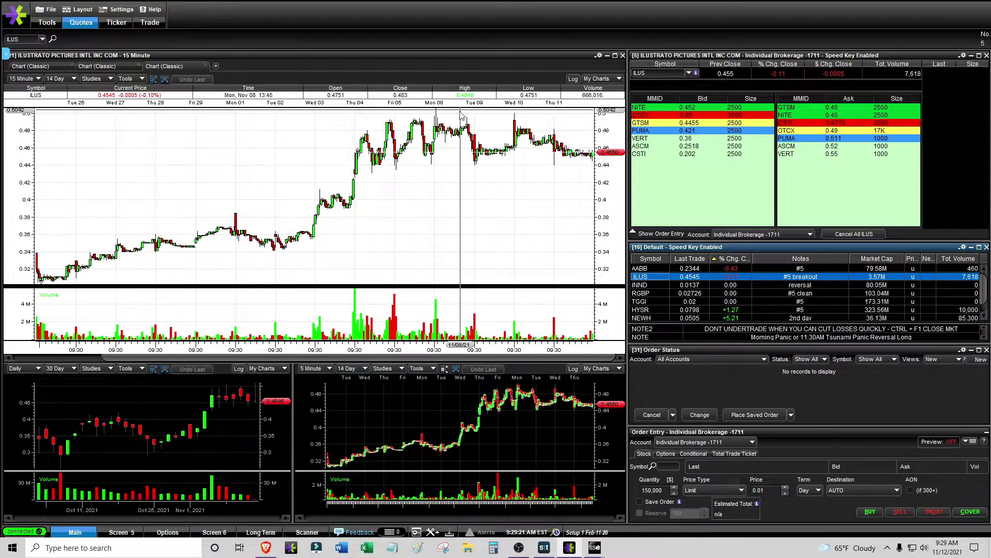
left_click(645, 288)
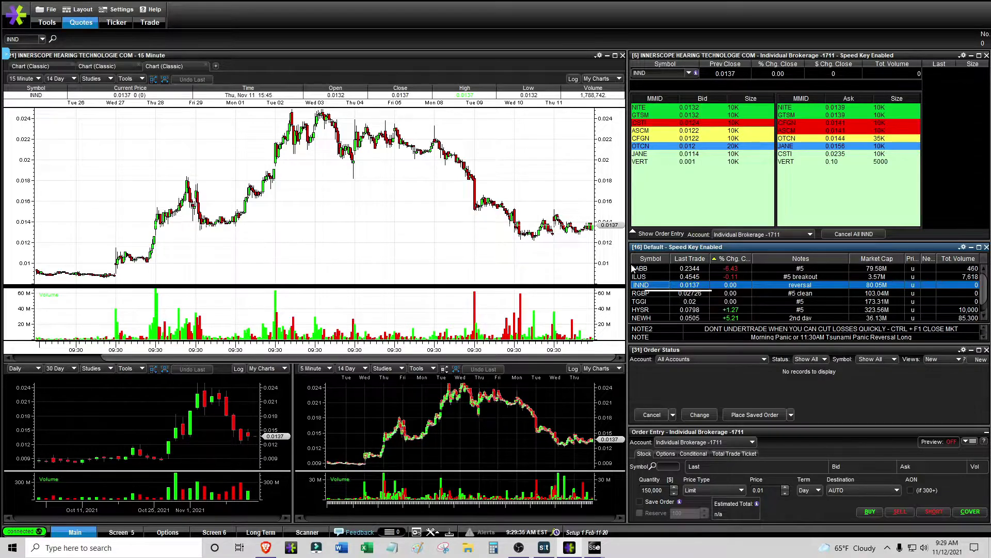
left_click(652, 293)
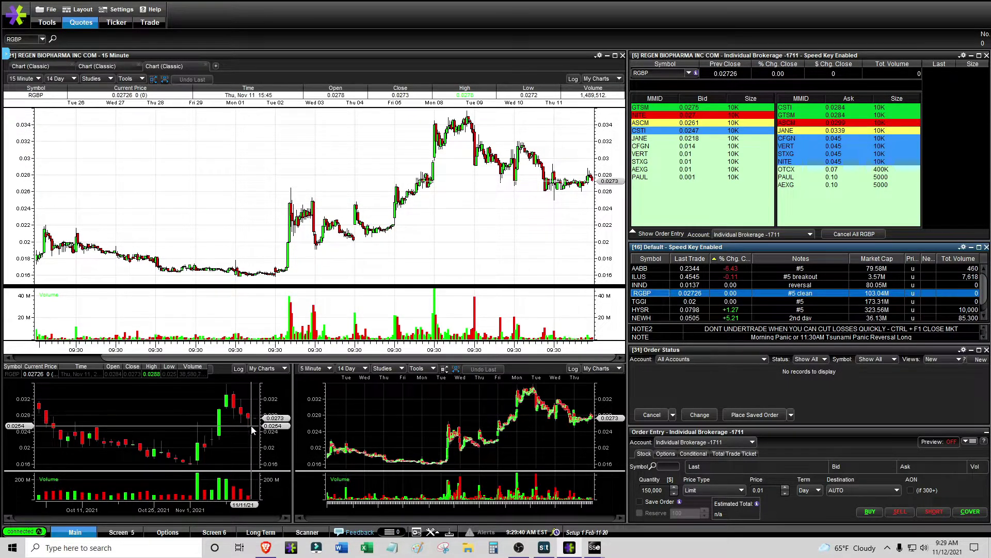
left_click(648, 302)
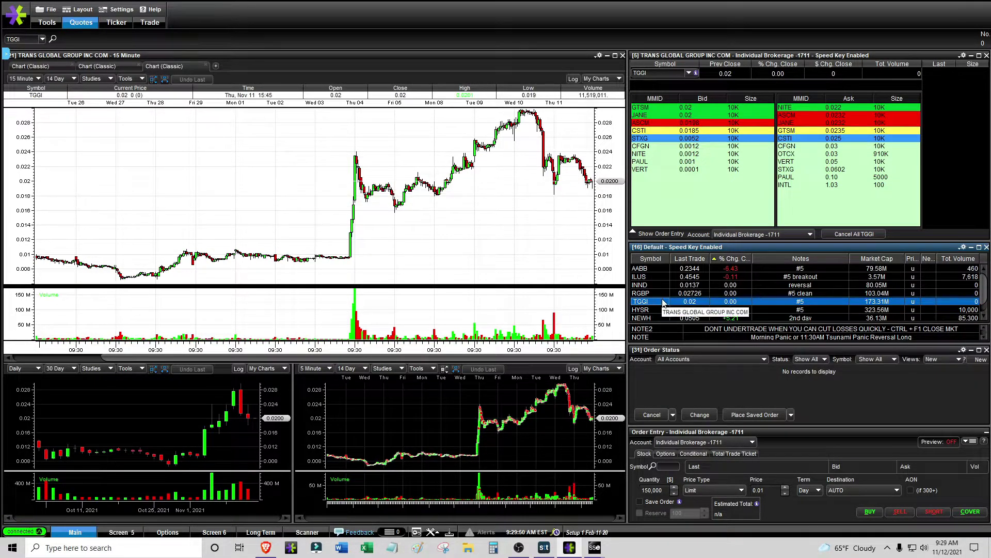
left_click(650, 310)
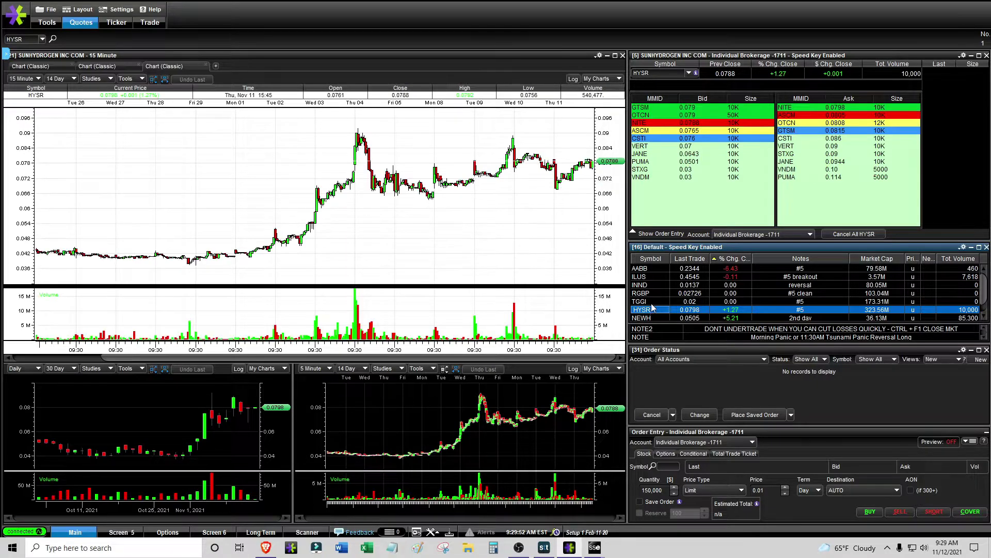
key("Down")
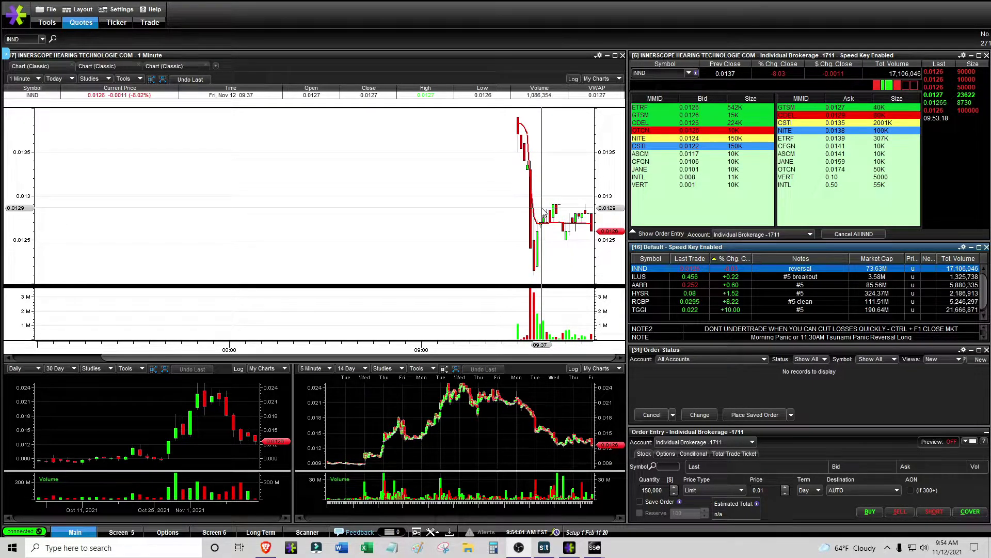
Review the one-minute charts of ILUS and AABB from the watchlist.
left_click(655, 277)
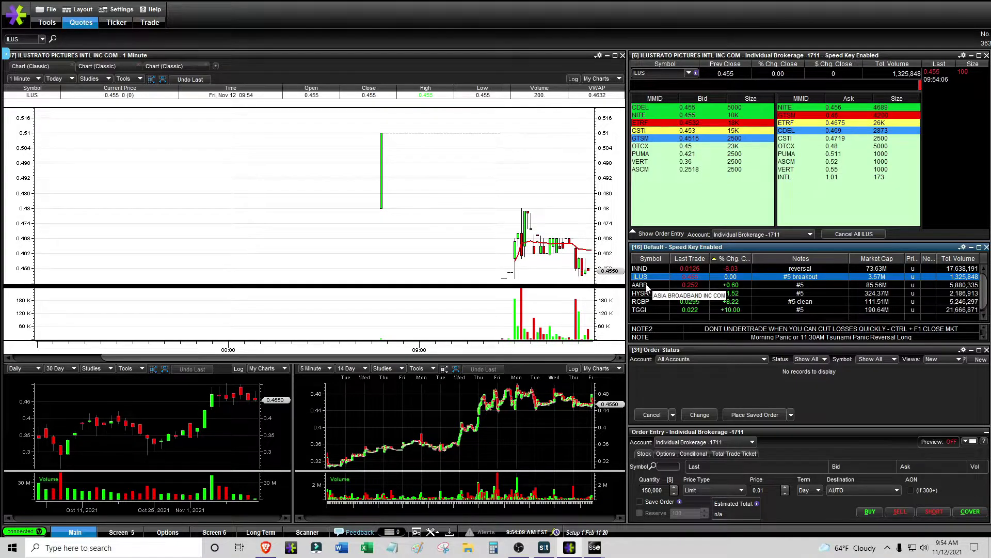
left_click(647, 286)
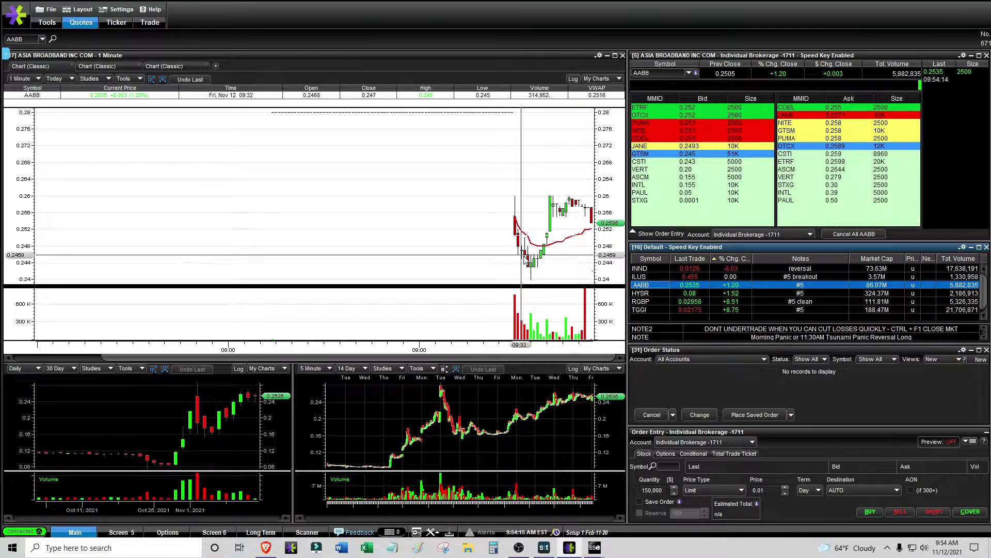
Open the recent image HYSR #5 OTC 11-10-21 in Paint, examine its marked entry and exit, and close it.
right_click(419, 550)
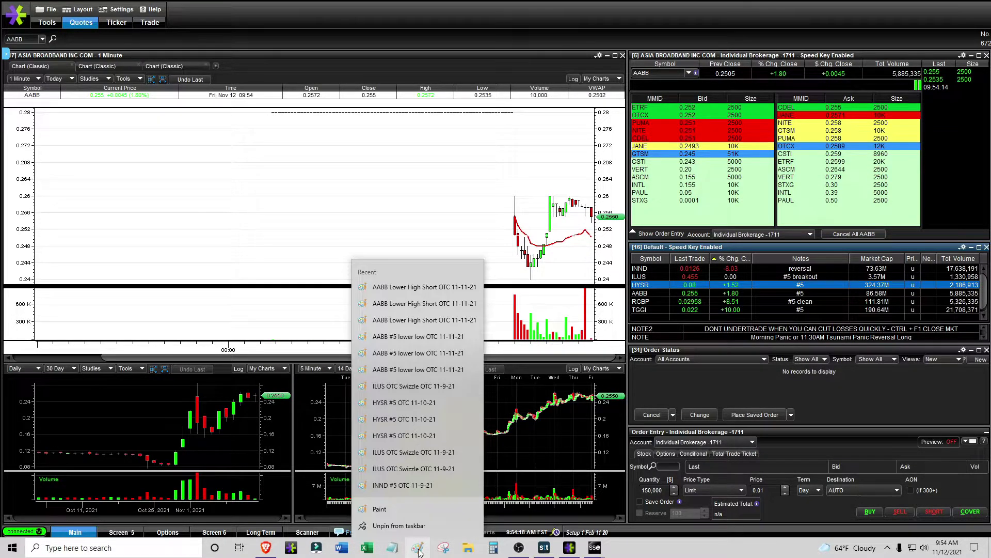
left_click(419, 402)
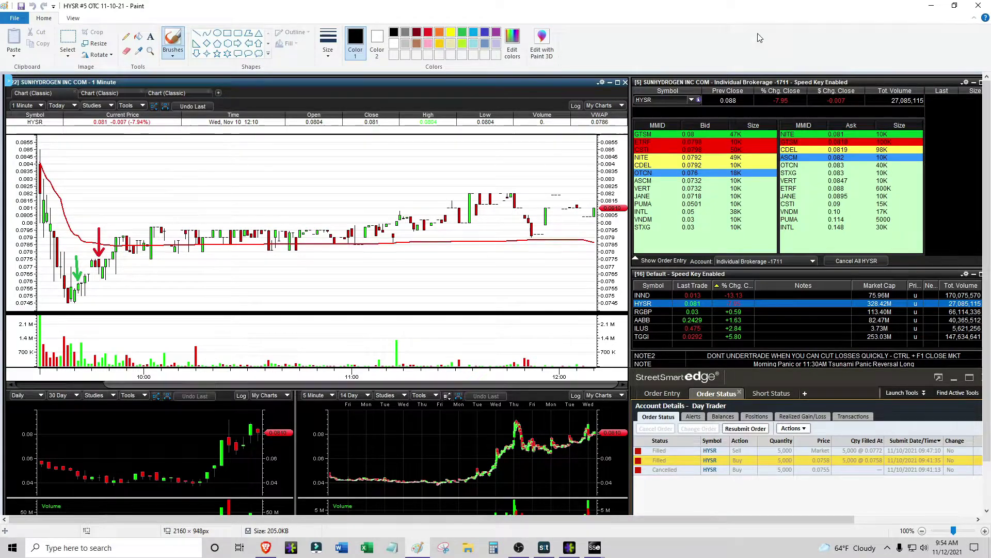
left_click(987, 5)
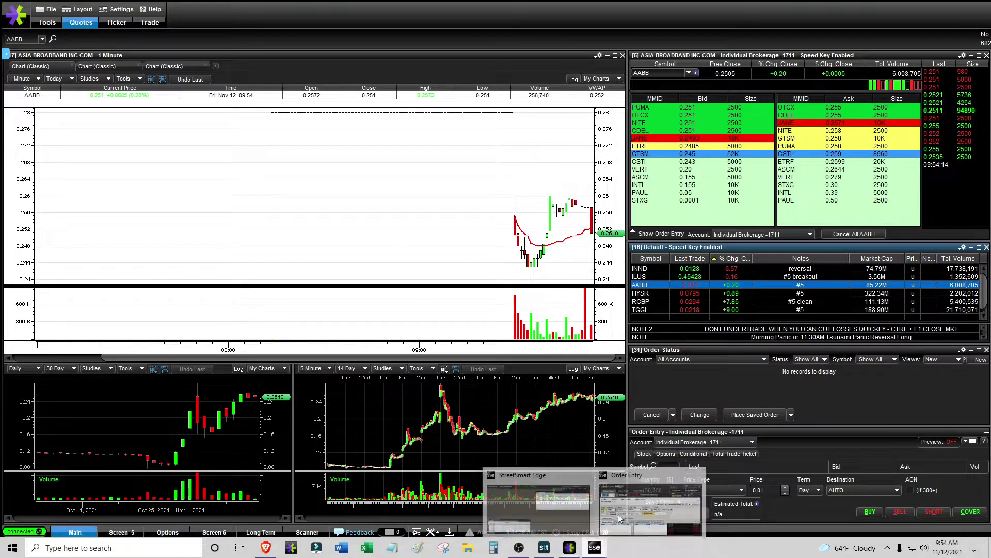
Compare the one-minute charts and Level 2 quotes of NEWH, AABB, RGBP and TGGI.
left_click(595, 547)
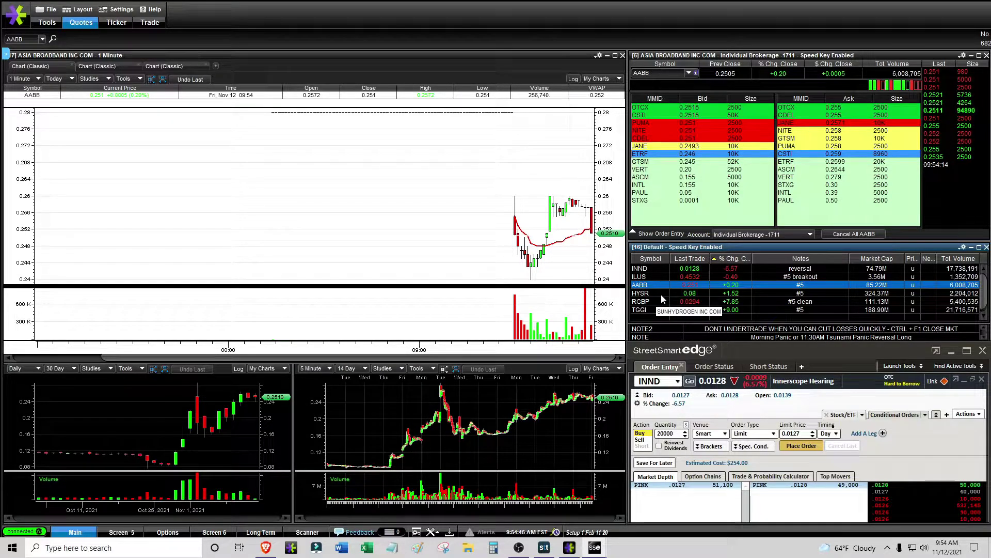
left_click(689, 73)
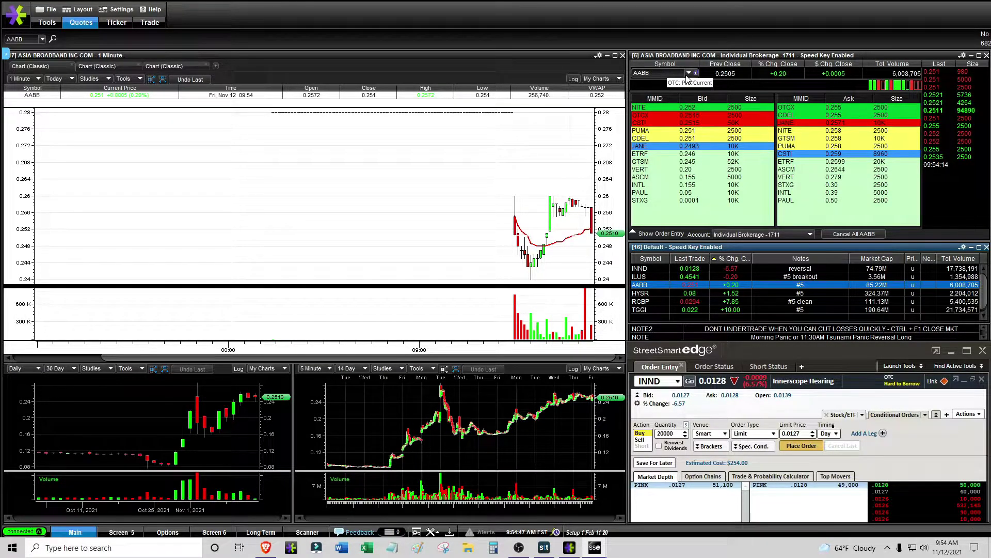
left_click(667, 108)
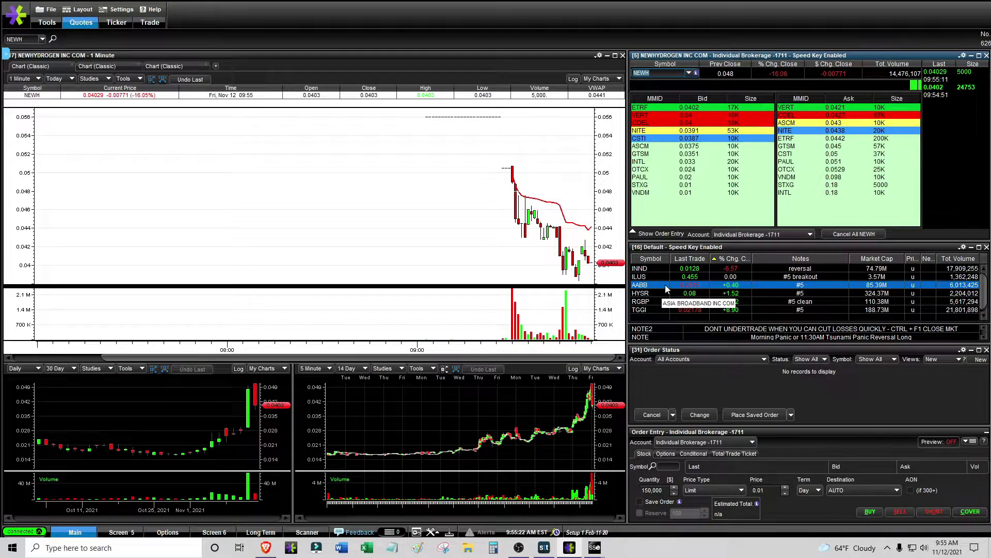
left_click(653, 285)
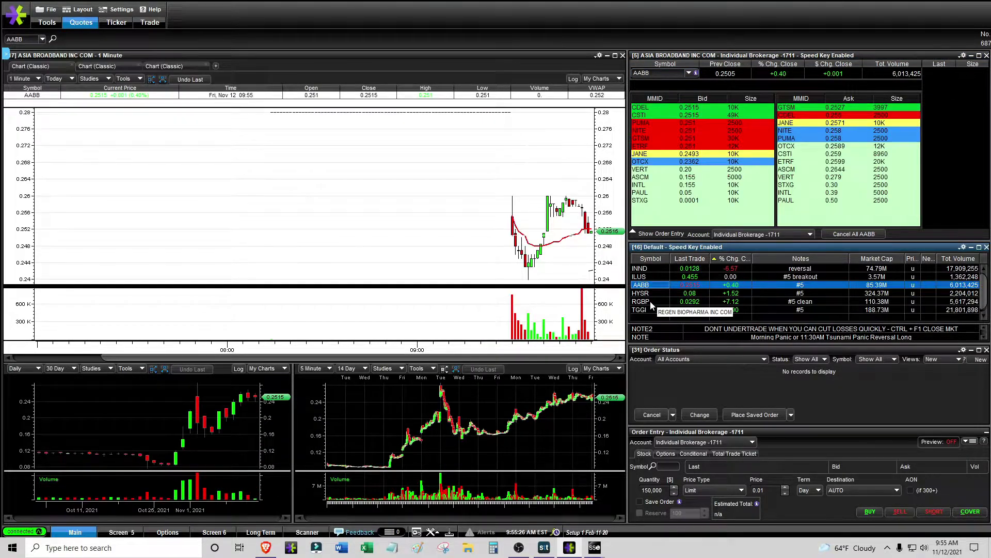
left_click(649, 301)
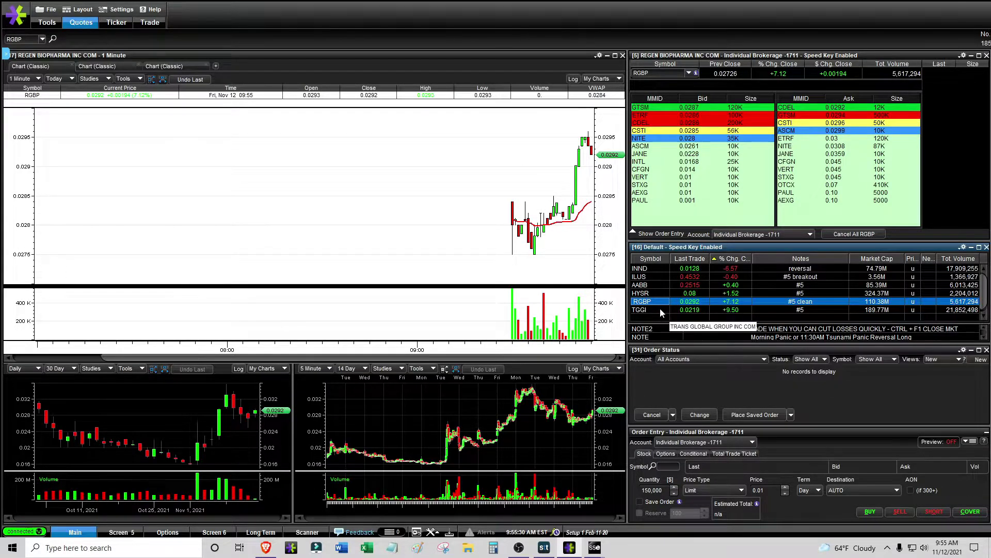
left_click(660, 310)
Load AABB's chart, switch to the StreetSmart Edge order entry, and set up a buy order for 2000 shares of AABB.
left_click(651, 285)
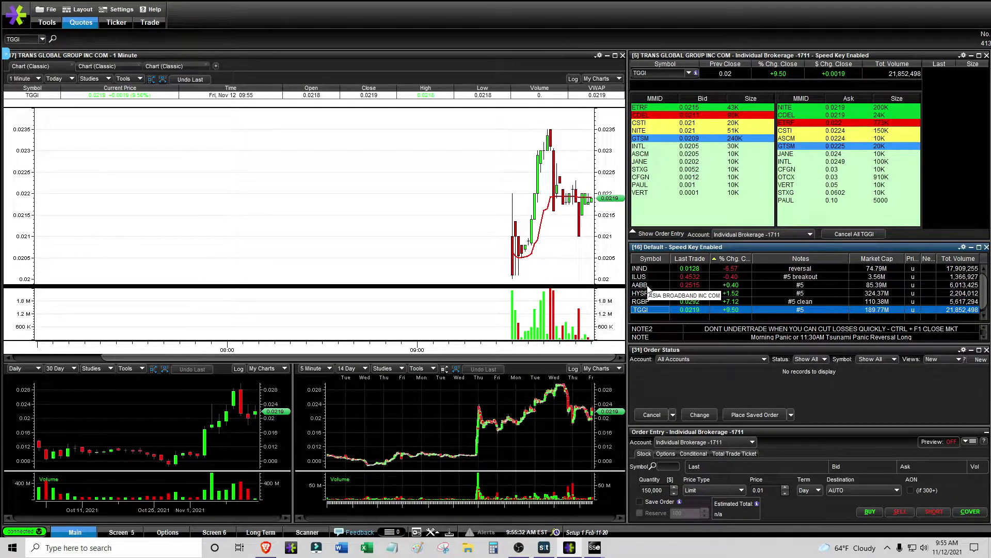
left_click(620, 527)
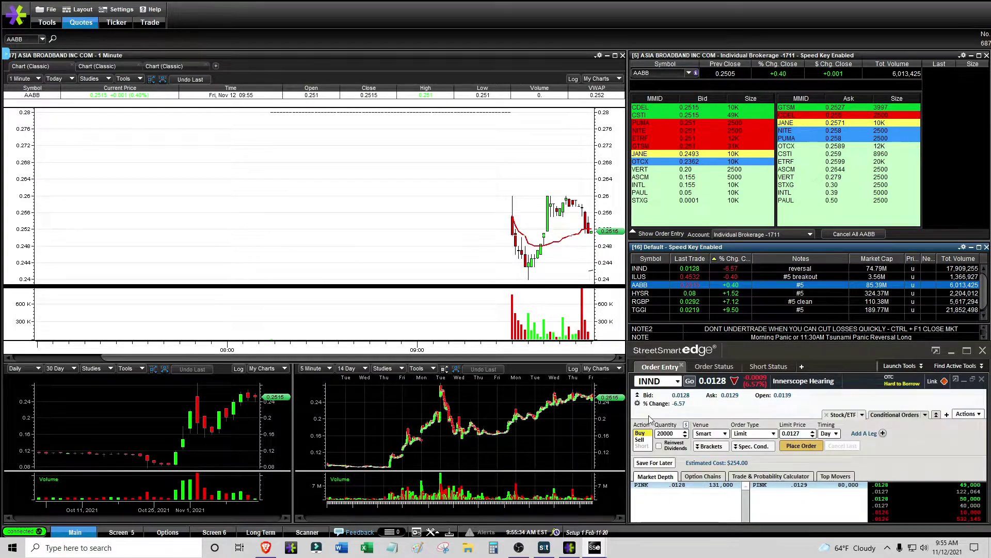
left_click(636, 381)
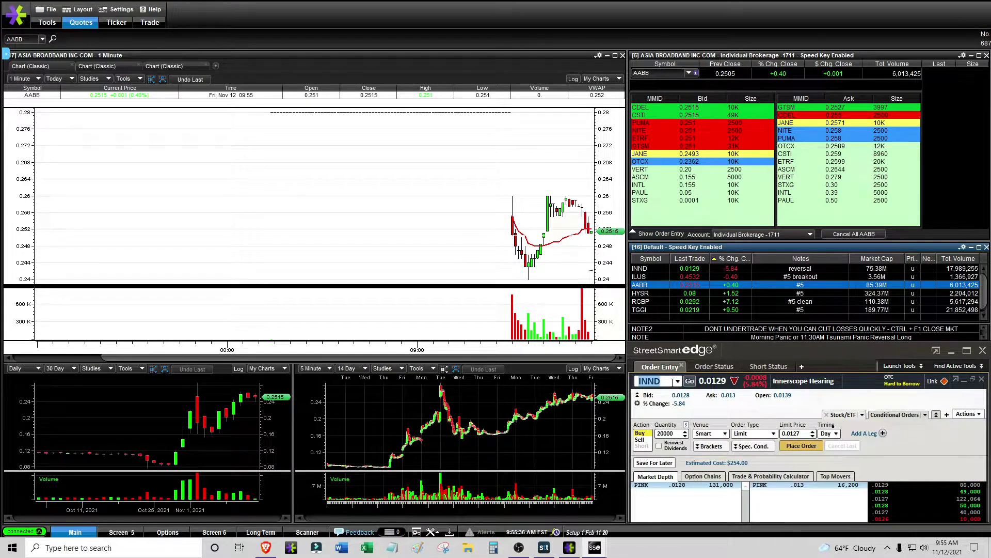
type("AABB")
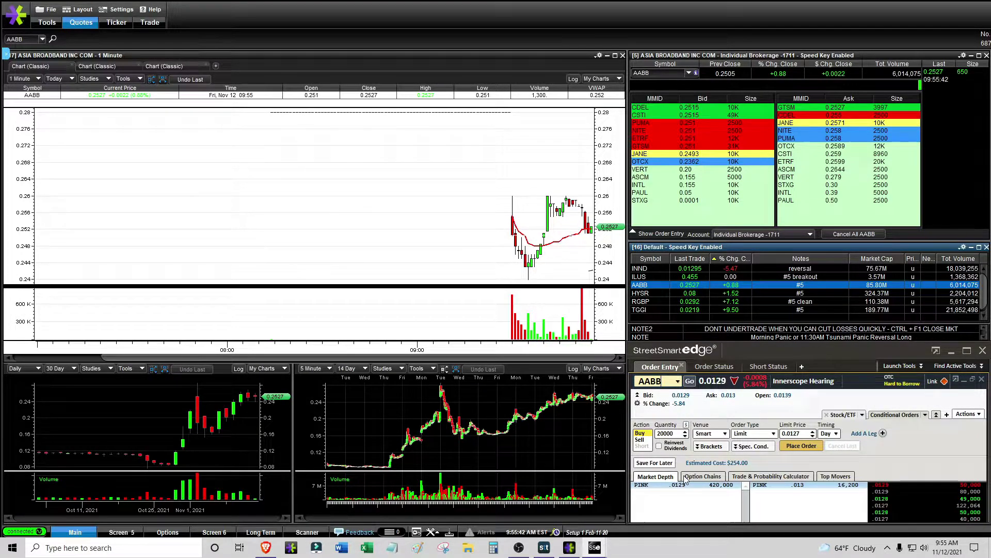
left_click(695, 382)
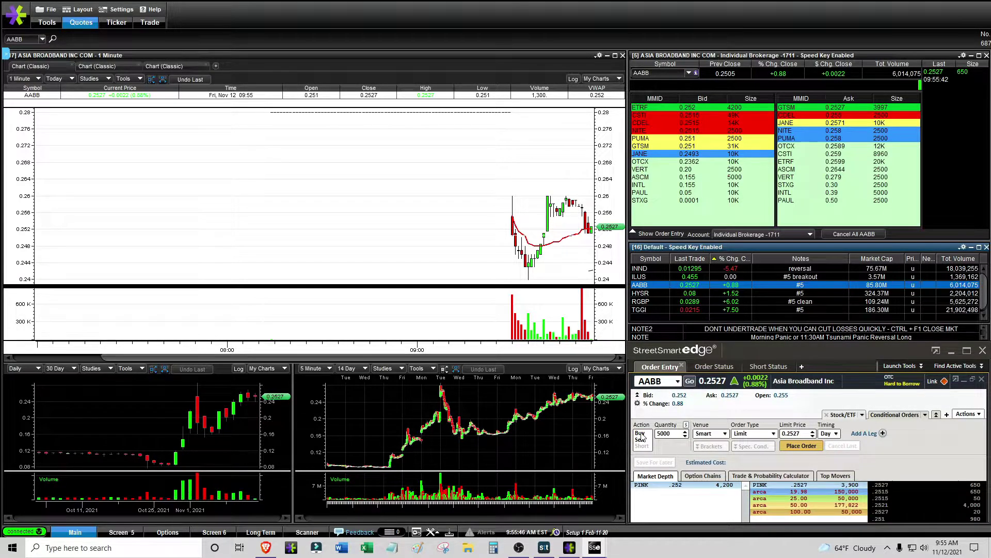
left_click(675, 434)
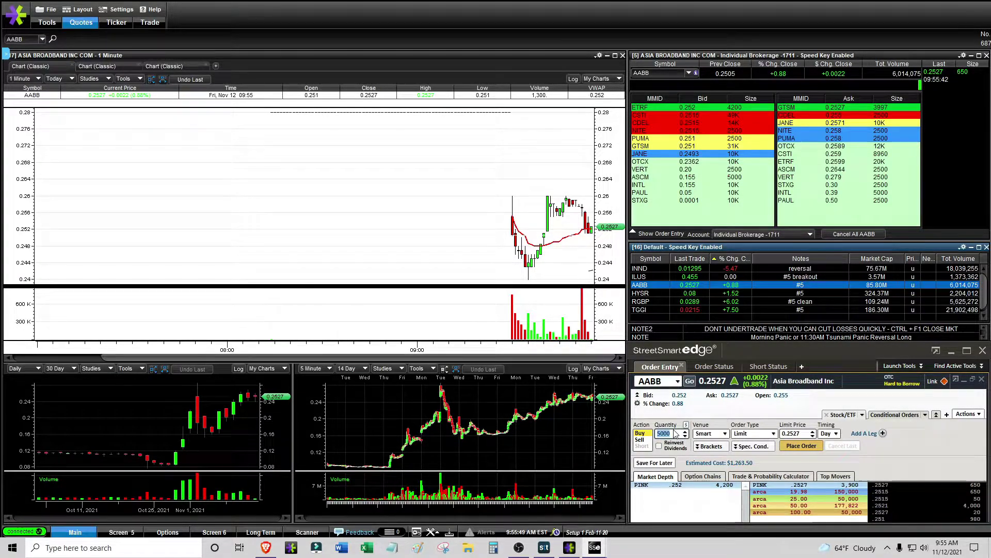
type("2000")
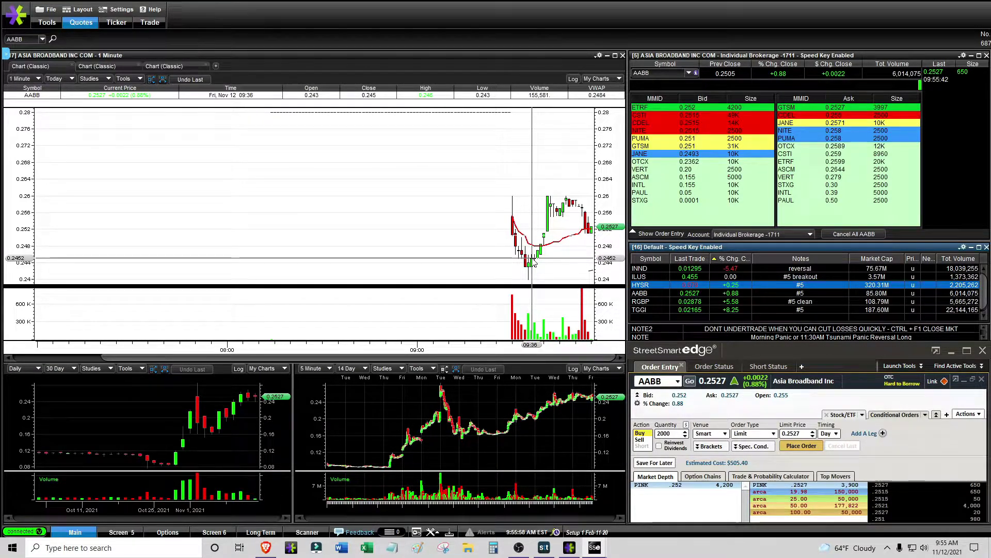
Set the AABB buy order's limit price to 0.2451.
left_click(805, 434)
key("BackSpace")
type("451")
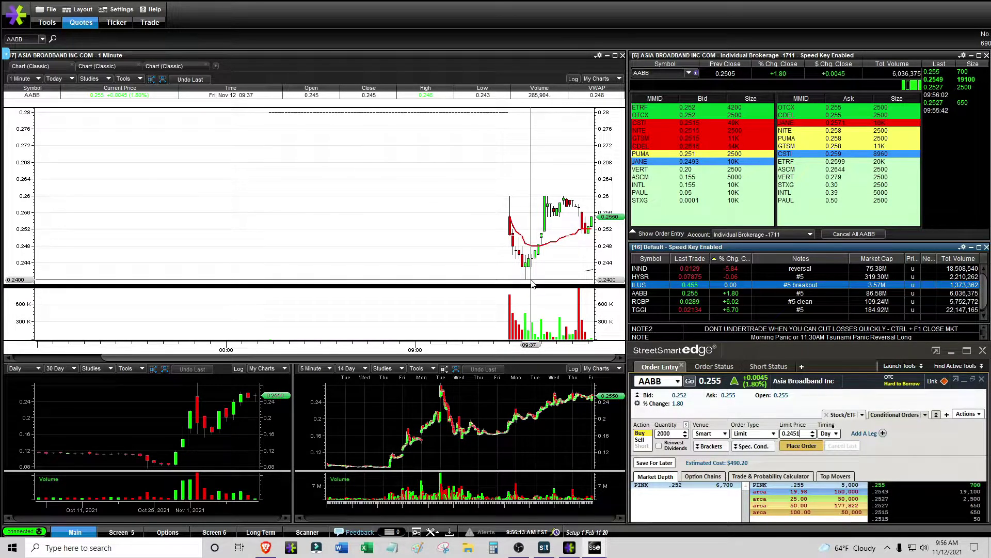
Remove the trend line near the day's low from AABB's one-minute chart.
right_click(587, 270)
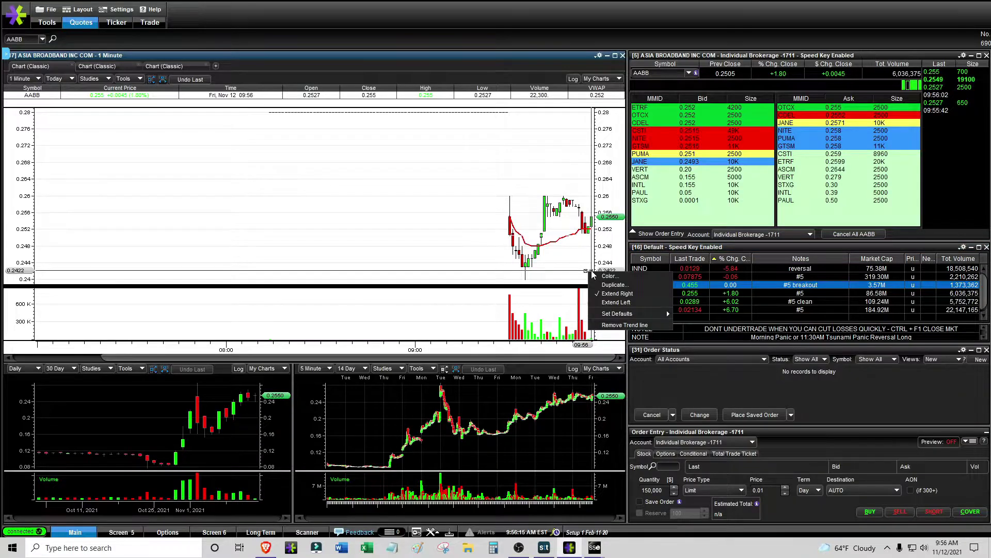
left_click(614, 325)
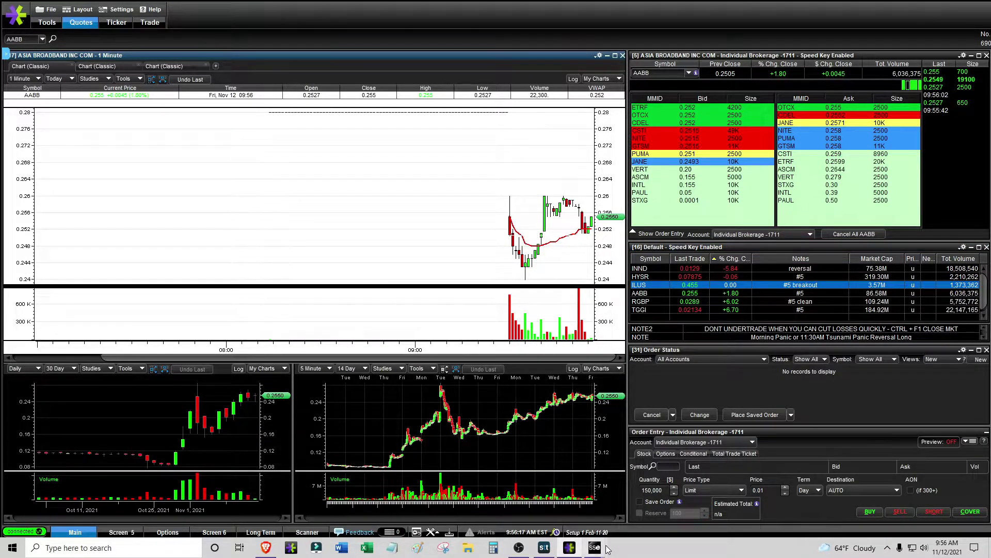
Return to the StreetSmart Edge order entry and set the AABB buy order's limit price to 0.2562.
mouse_move(599, 548)
left_click(620, 503)
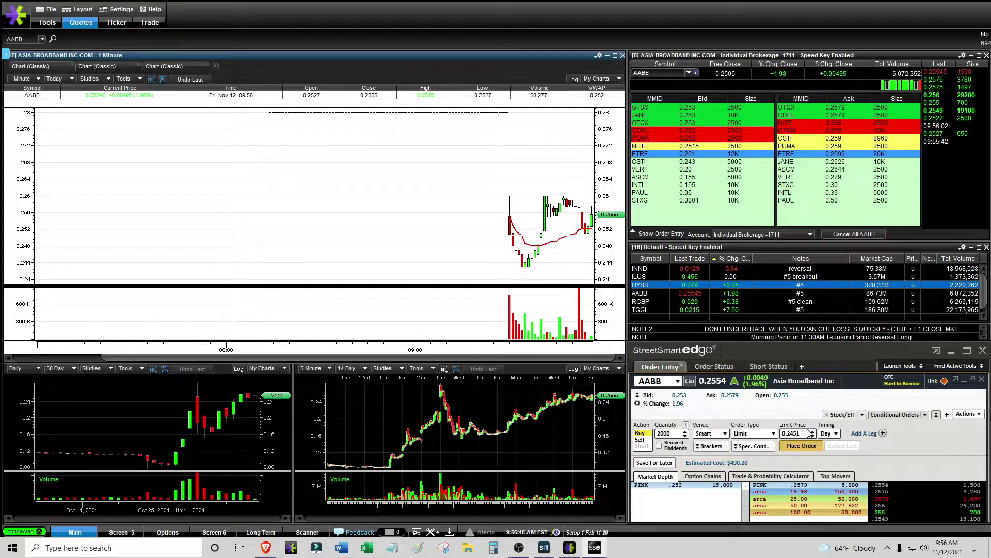
key("BackSpace")
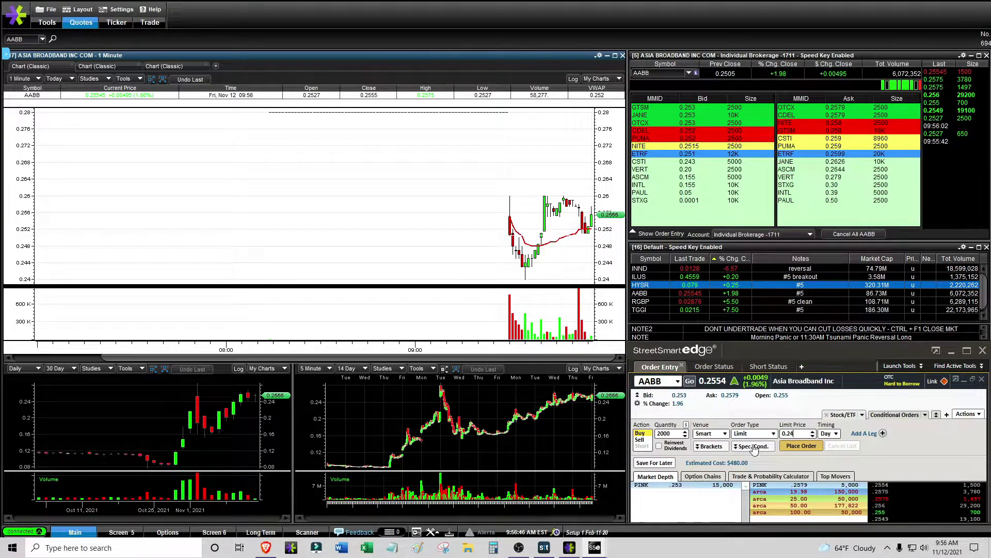
type("51")
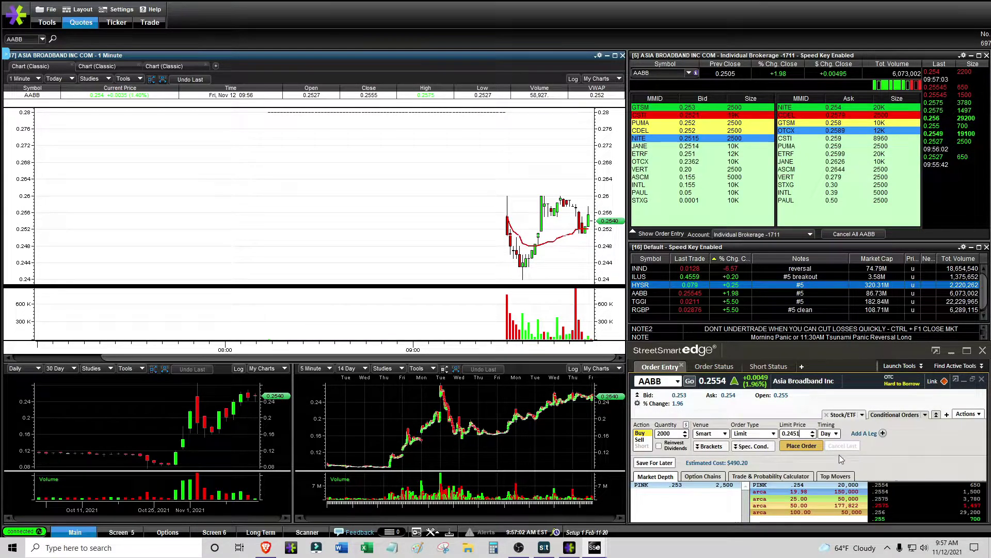
left_click(801, 446)
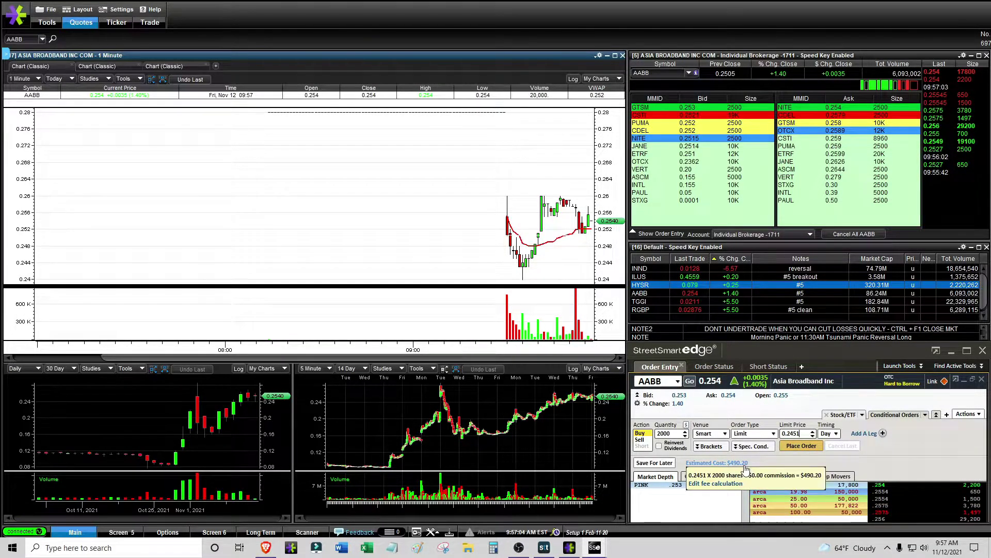
type("562")
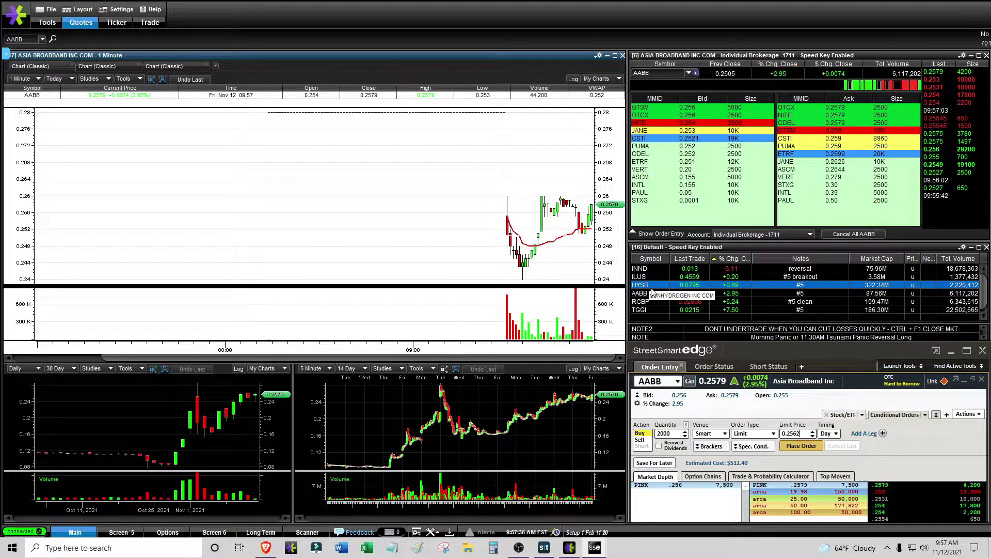
Review the one-minute charts of INND, HYSR and ILUS from the watchlist.
left_click(640, 269)
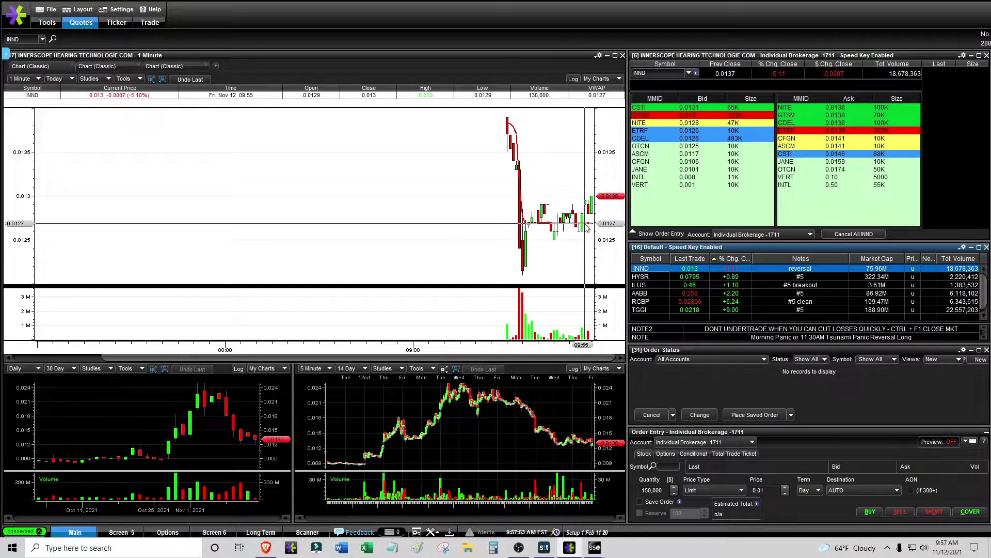
left_click(655, 279)
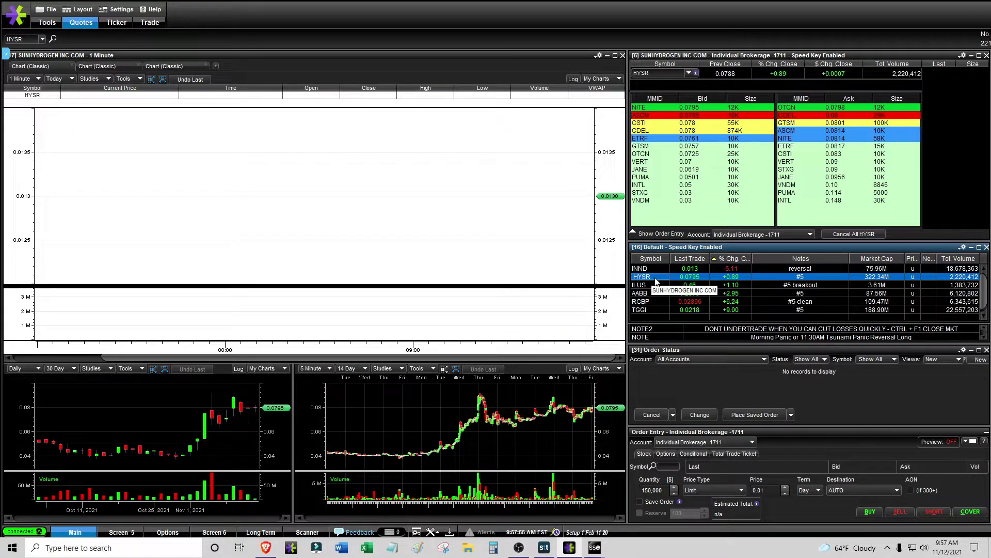
left_click(654, 285)
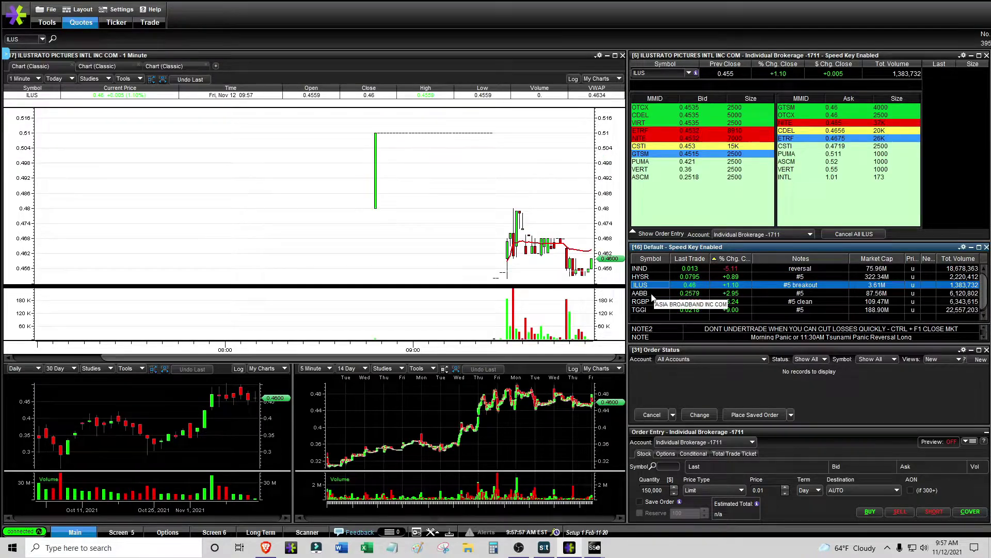
Compare the one-minute charts and market depth of AABB and INND from the watchlist.
left_click(652, 294)
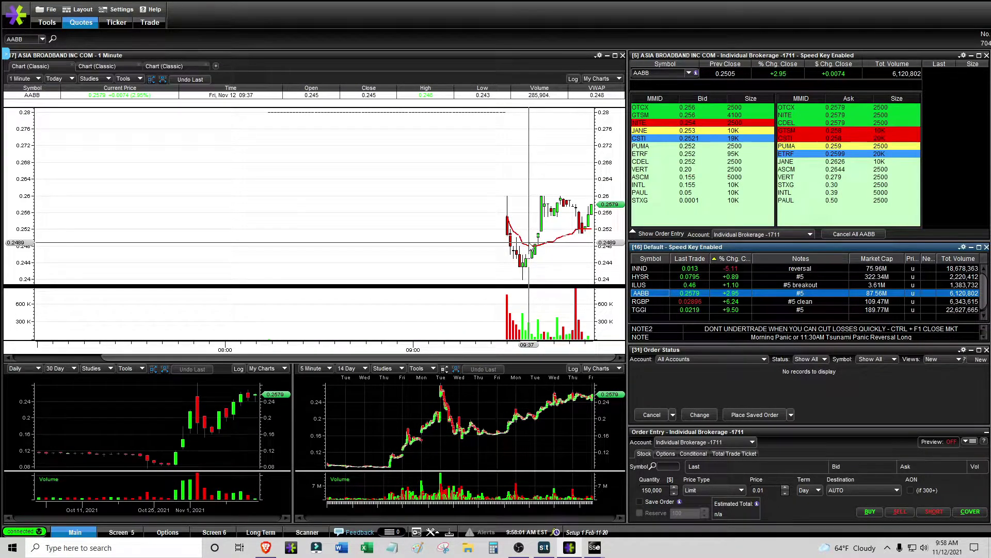
left_click(645, 269)
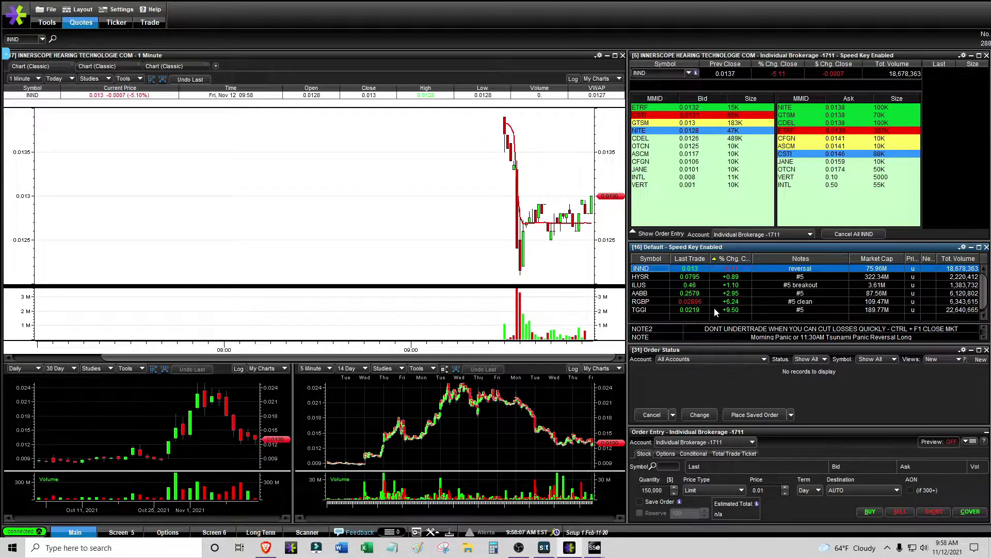
left_click(689, 74)
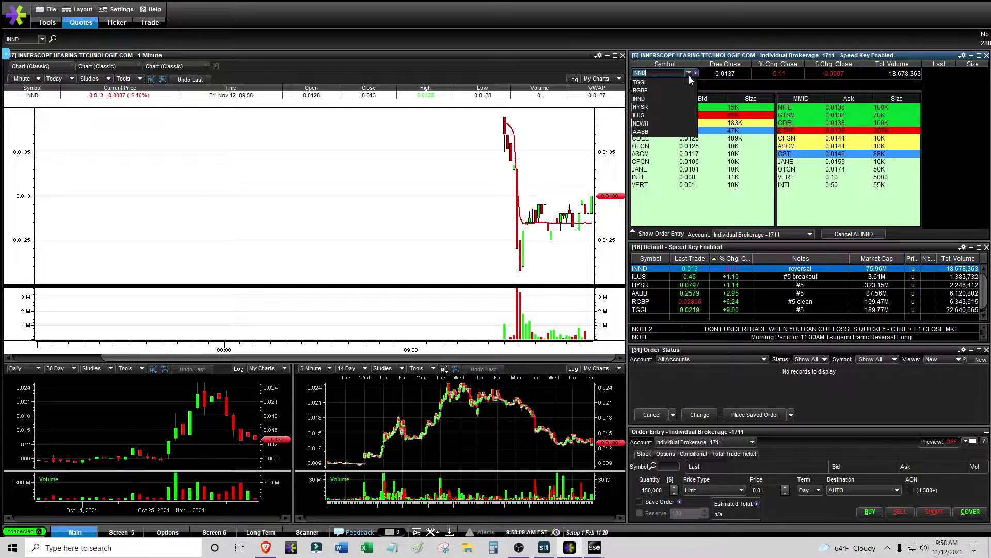
left_click(689, 75)
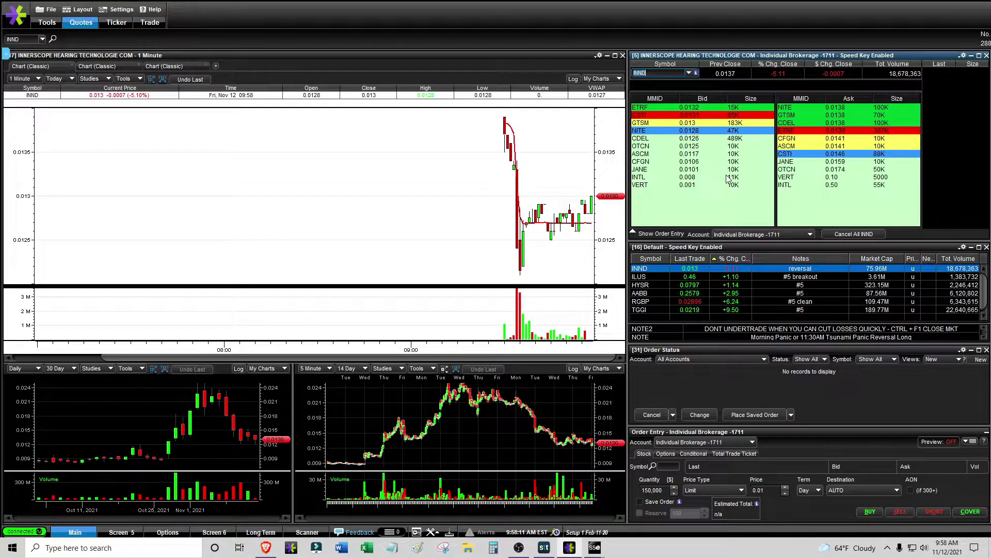
left_click(640, 293)
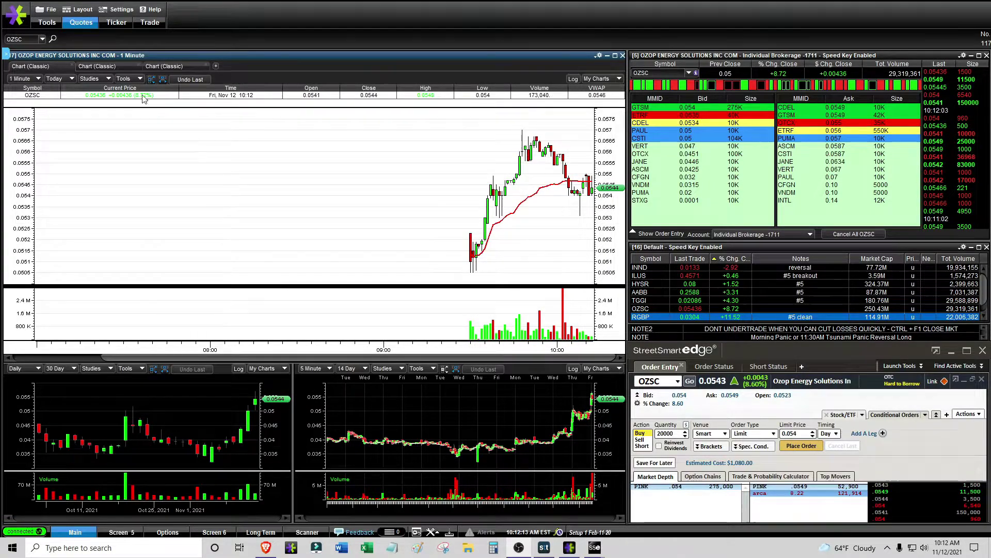
Examine OZSC's daily chart over 90 days and 200 days, and return to its one-minute chart.
left_click(129, 69)
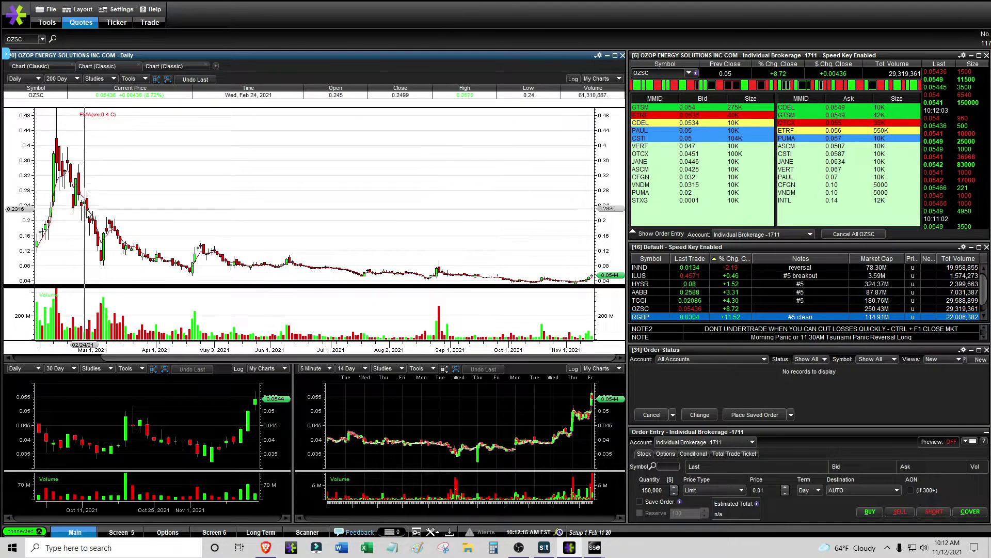
left_click(62, 78)
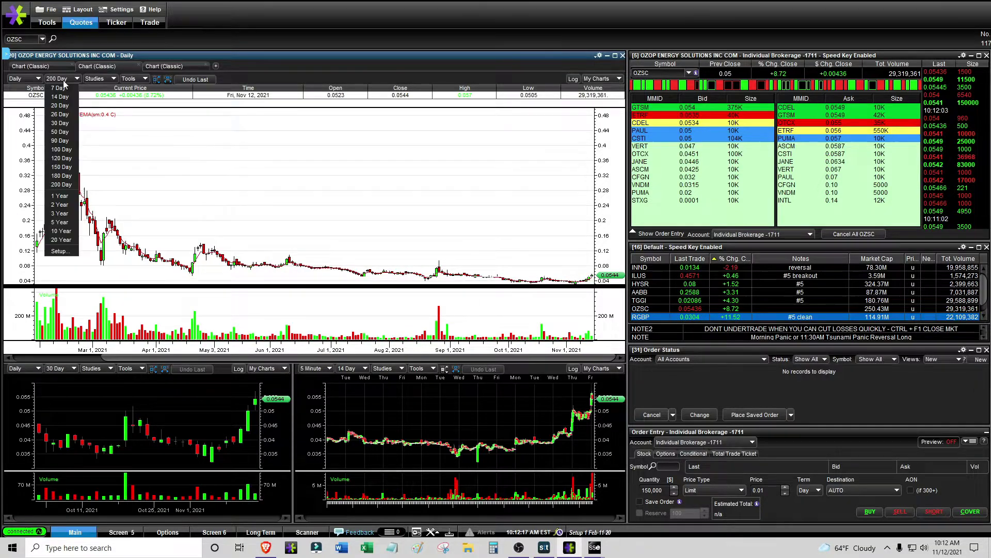
left_click(60, 141)
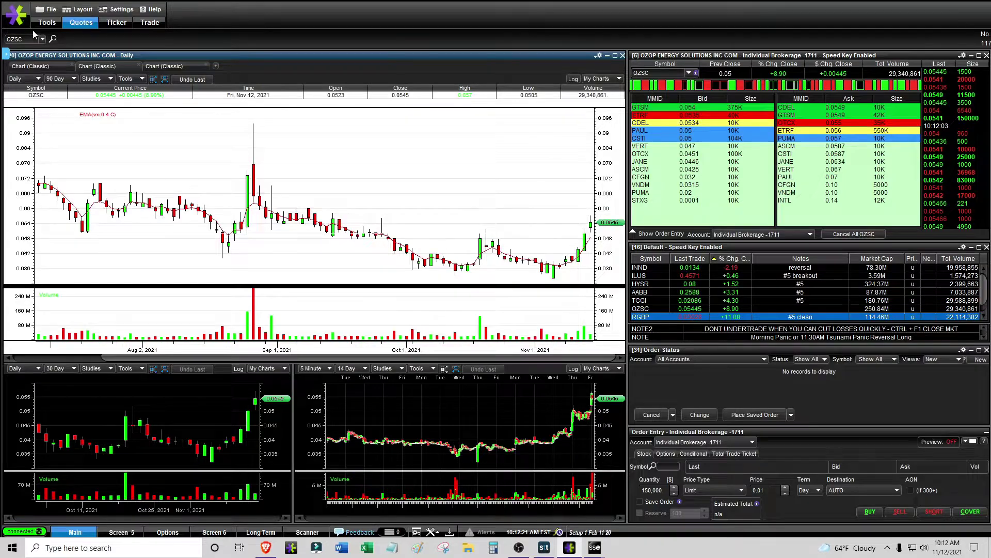
left_click(54, 79)
left_click(59, 174)
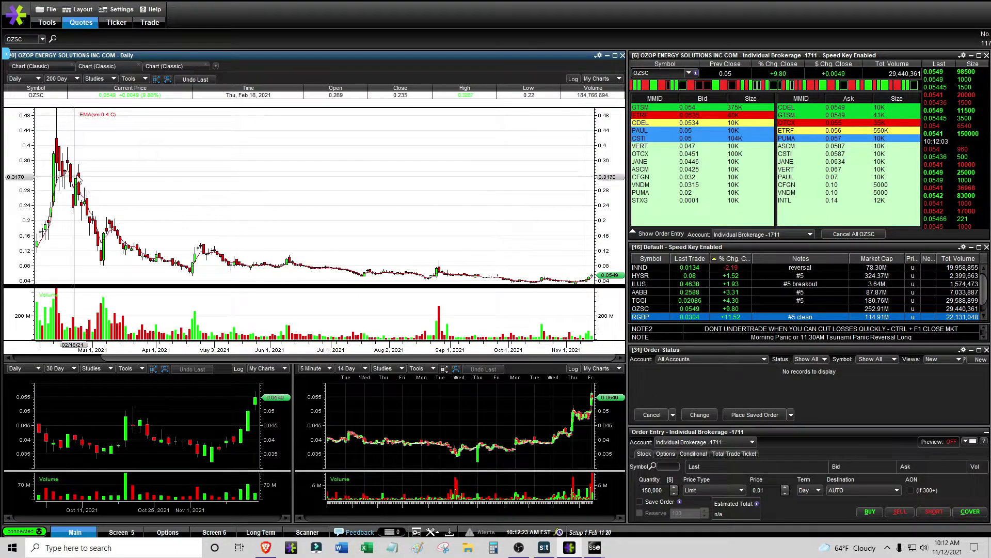
left_click(50, 65)
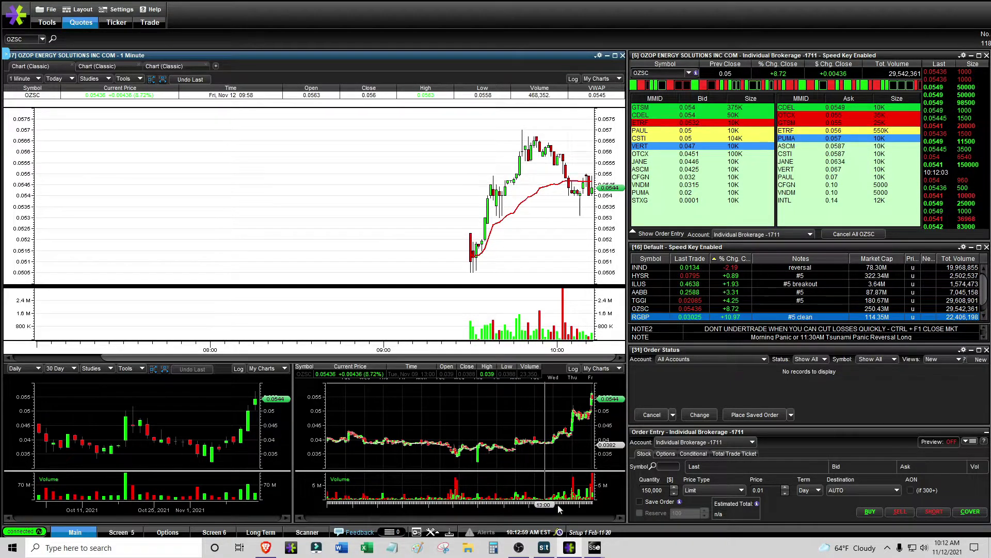
Switch to StreetSmart Edge, check the filled OZSC orders and set the OZSC buy order's quantity to 15000.
left_click(615, 491)
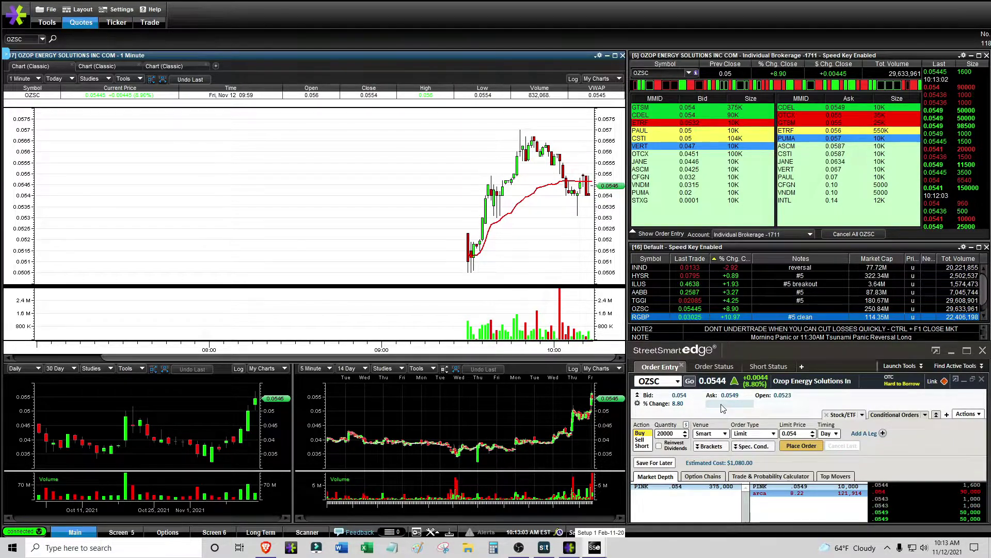
left_click(722, 365)
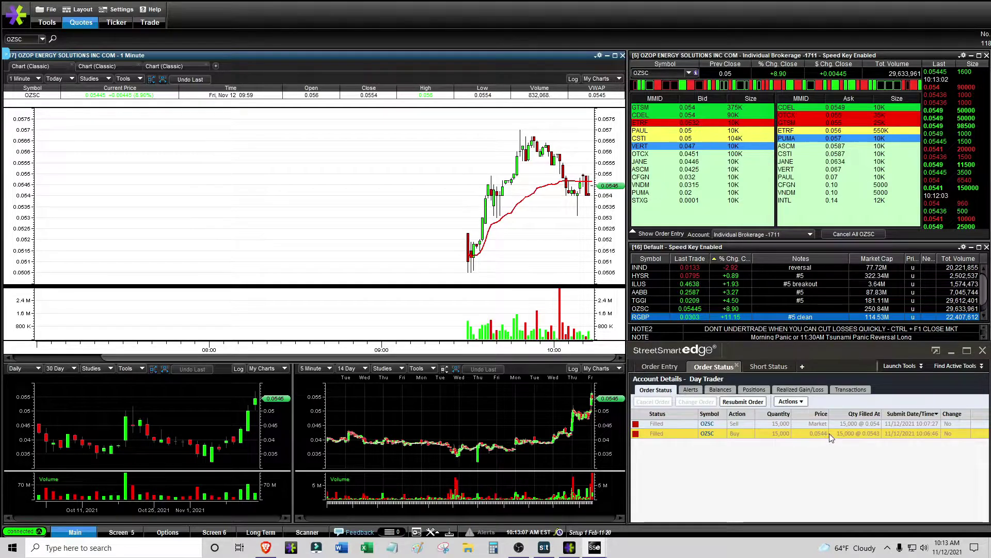
left_click(669, 366)
left_click(677, 434)
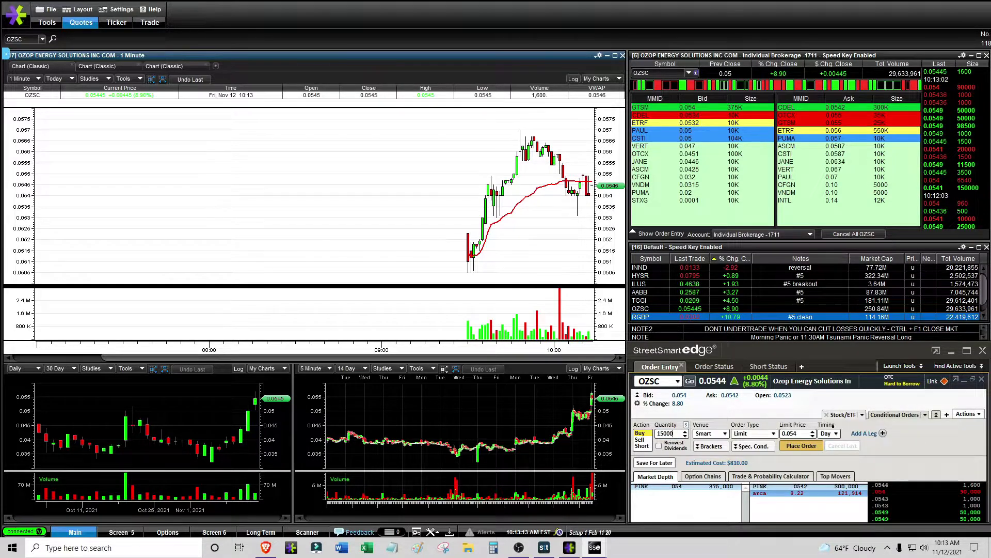
Review the filled OZSC buy and sell orders and their realized gain/loss, and return to order entry.
left_click(713, 366)
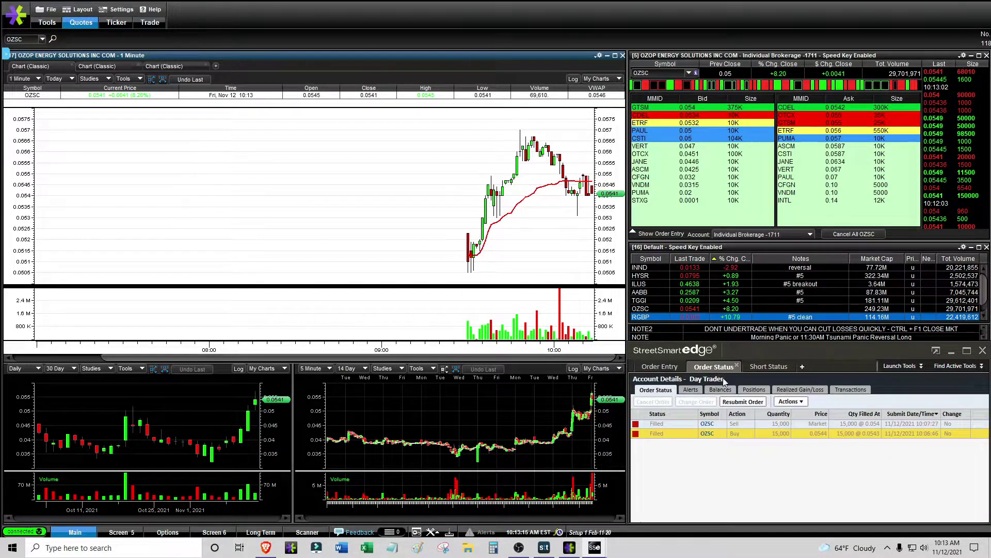
left_click(662, 369)
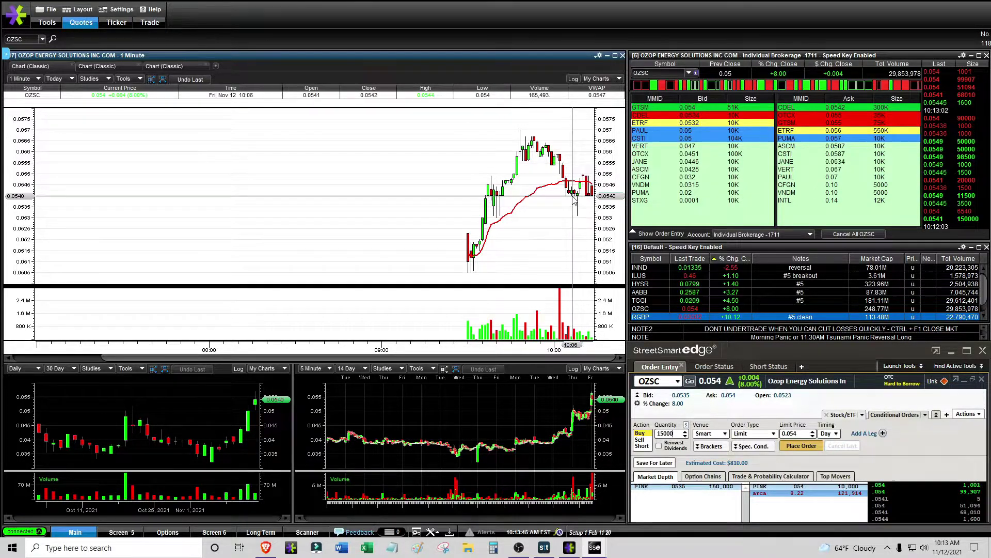
left_click(720, 369)
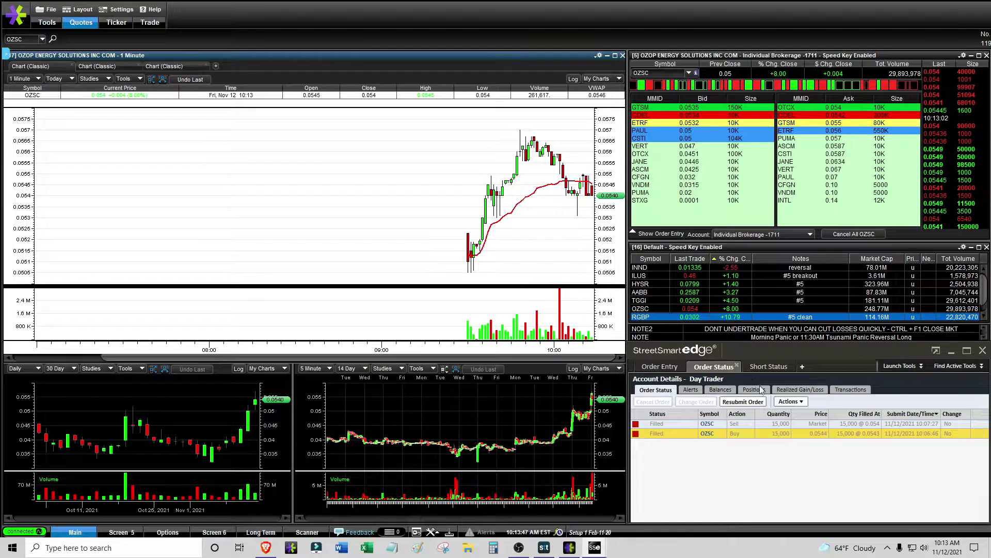
left_click(841, 425)
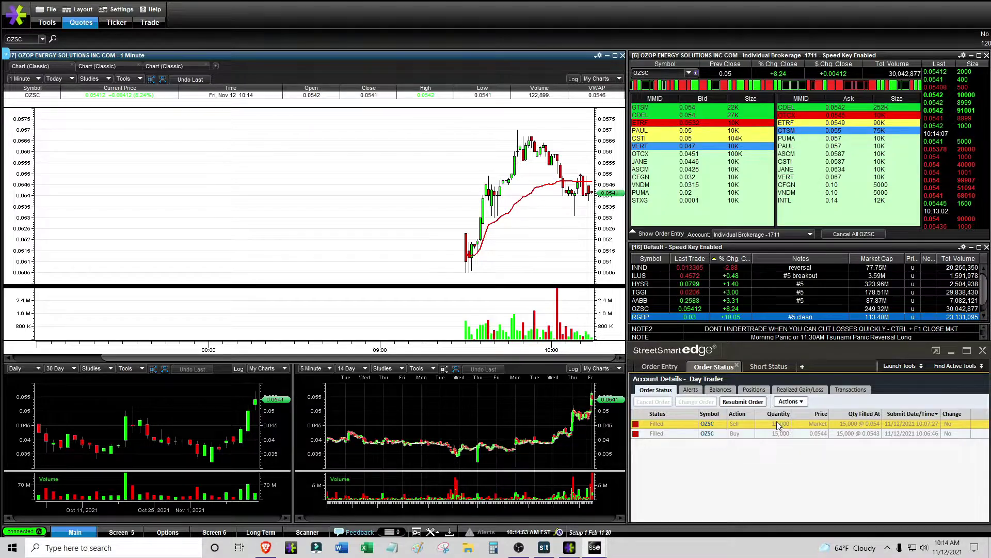
left_click(789, 393)
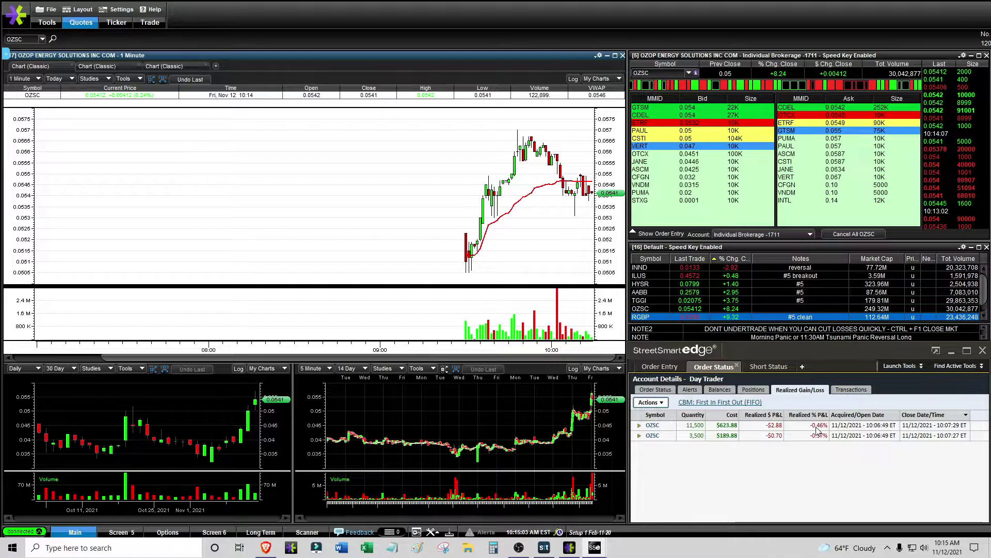
left_click(671, 395)
left_click(673, 366)
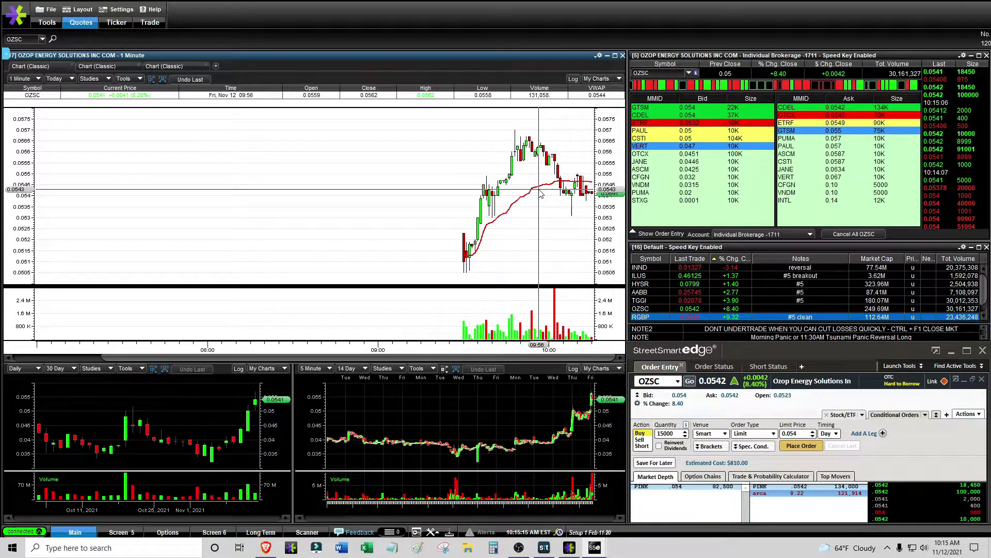
Recheck the filled OZSC orders and set the OZSC buy order's limit price to 0.0543.
left_click(720, 368)
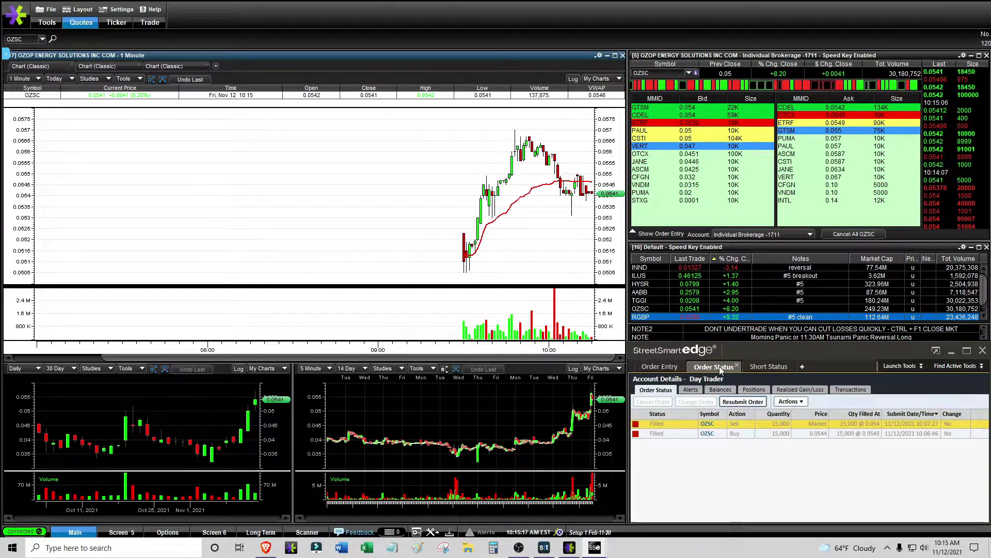
left_click(666, 366)
left_click(802, 433)
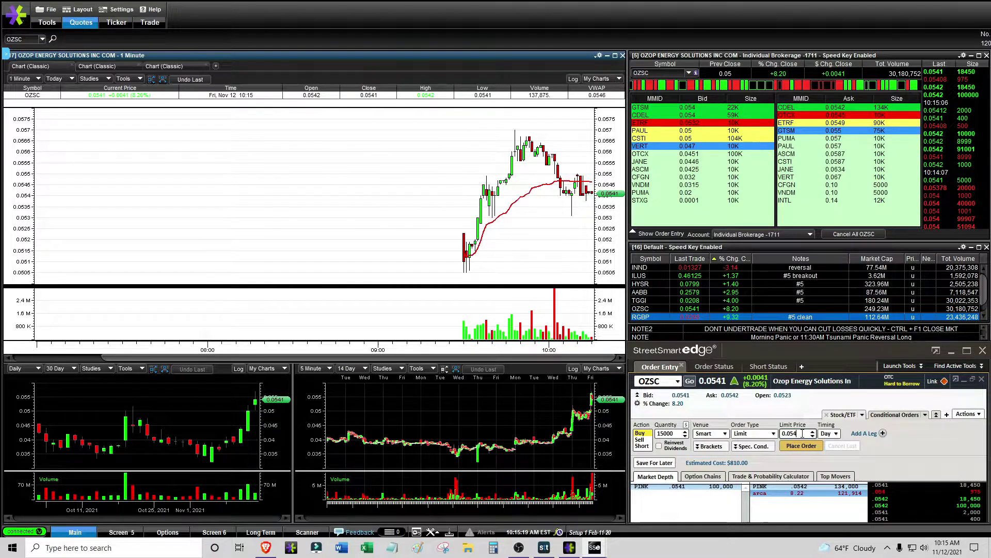
type("3")
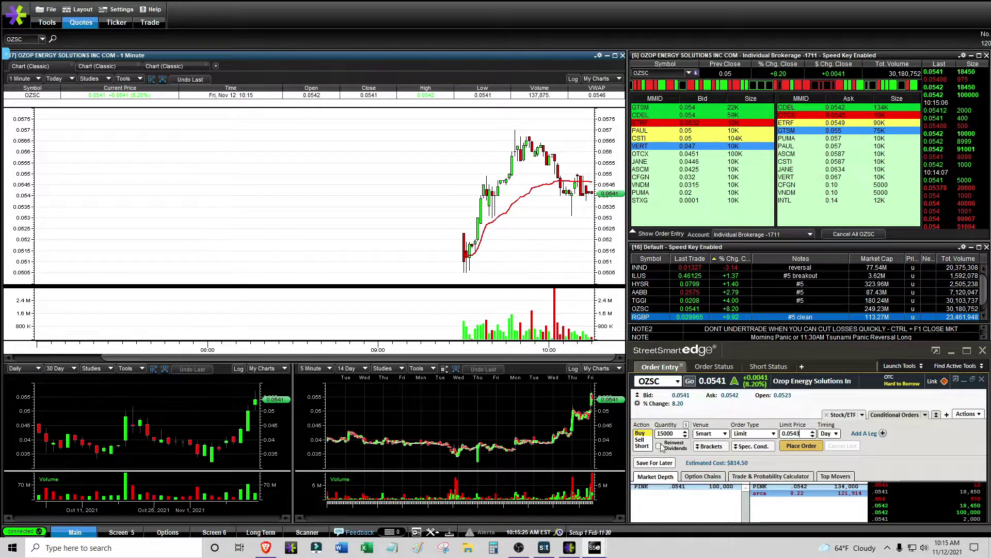
key("BackSpace")
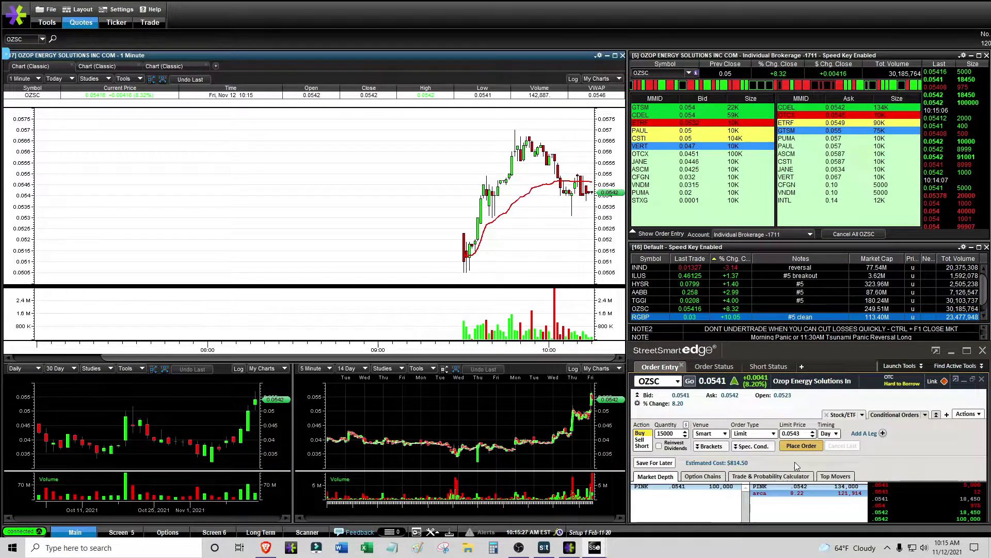
type("3")
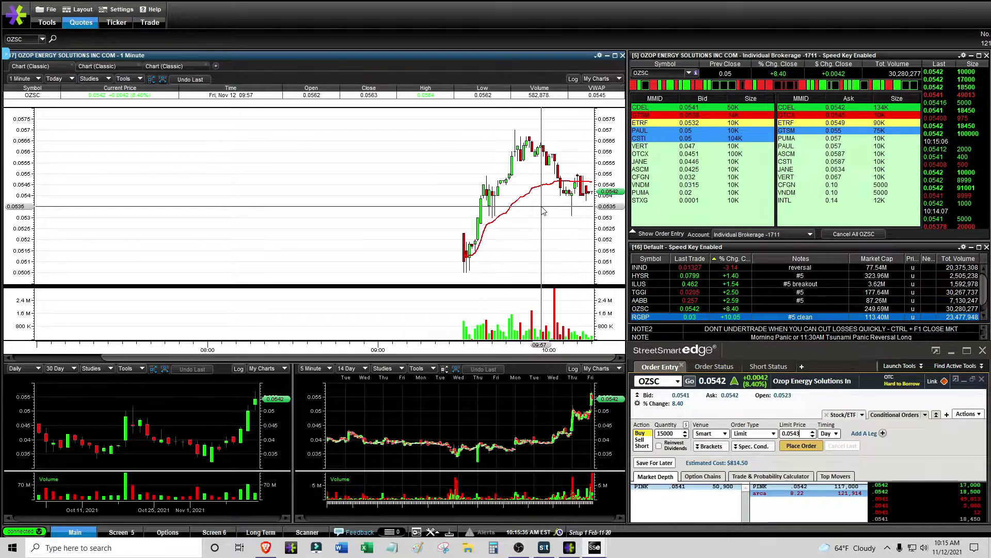
Try a limit price of 0.0535 on the 15000-share OZSC order to compare its estimated cost, and restore 0.0543.
key("BackSpace")
key("BackSpace")
type("35")
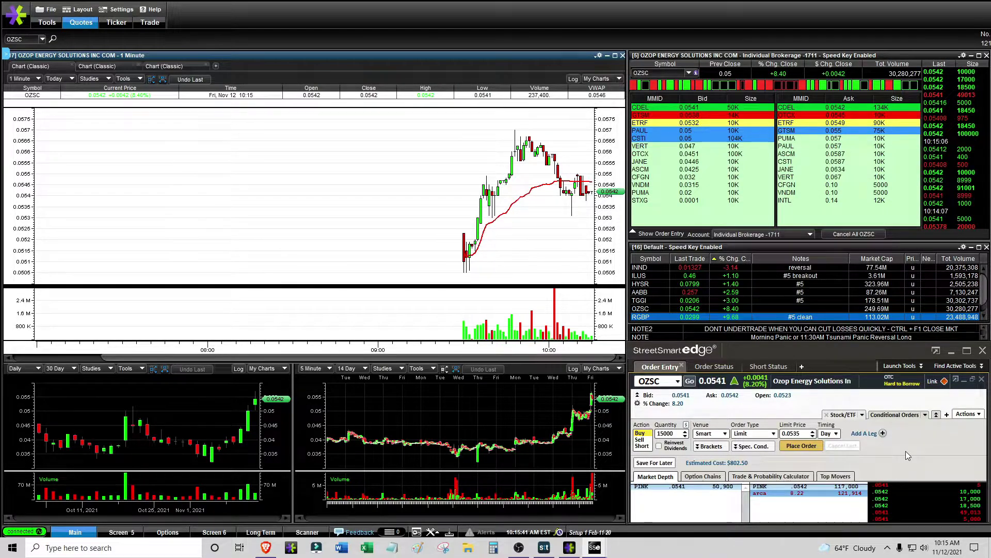
key("BackSpace")
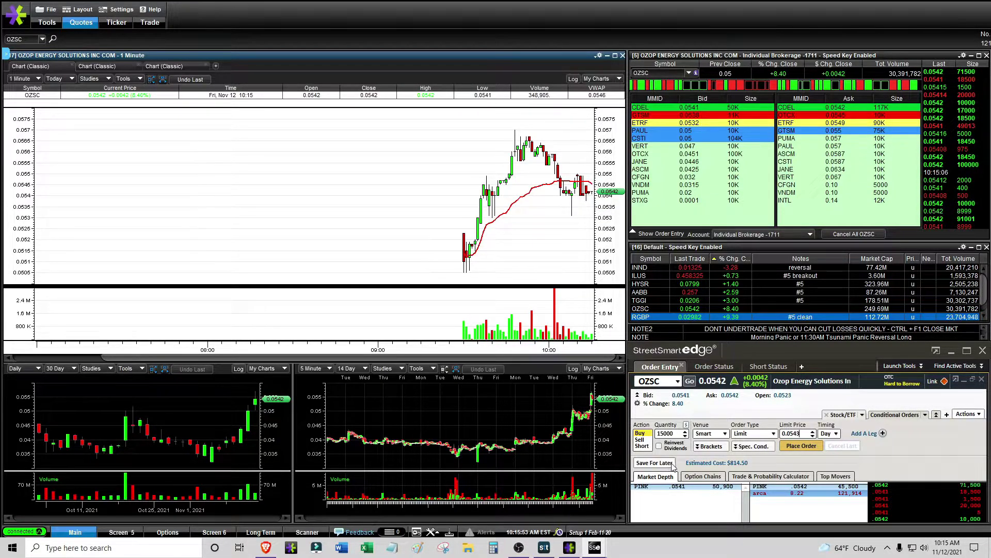
Set the OZSC order's quantity to 10000 and compare the estimated cost at limit prices 0.0535 and 0.0543, leaving 0.0543 entered.
double_click(672, 433)
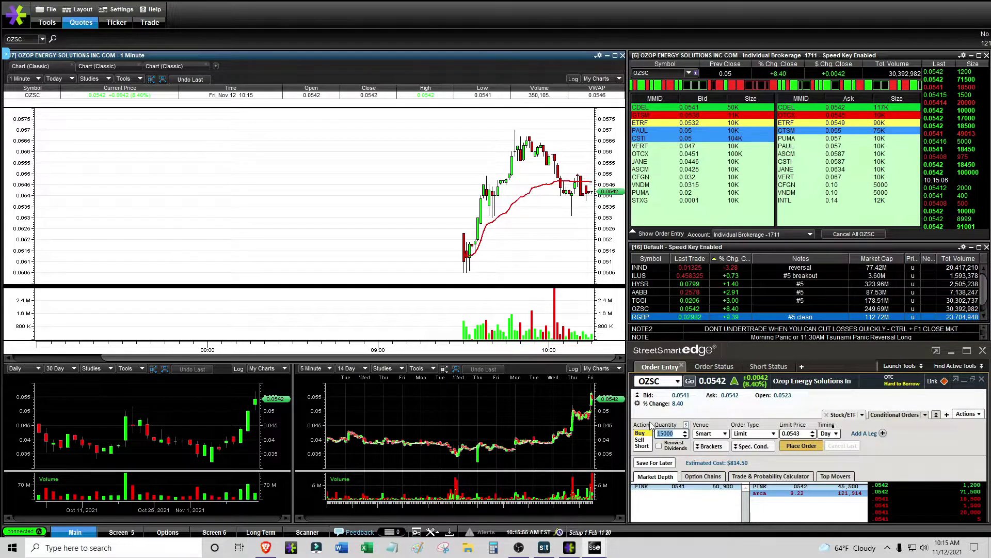
type("10")
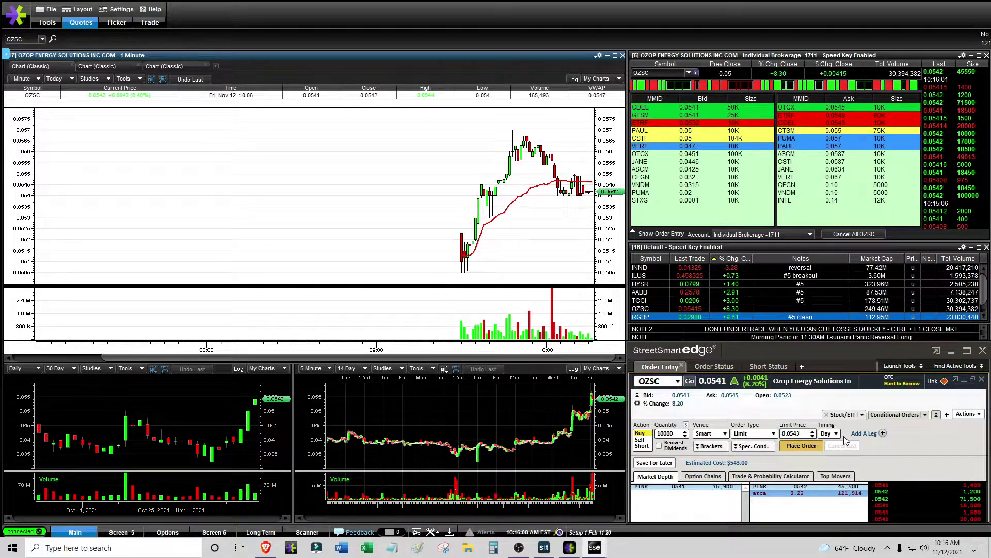
key("BackSpace")
key("BackSpace")
type("35")
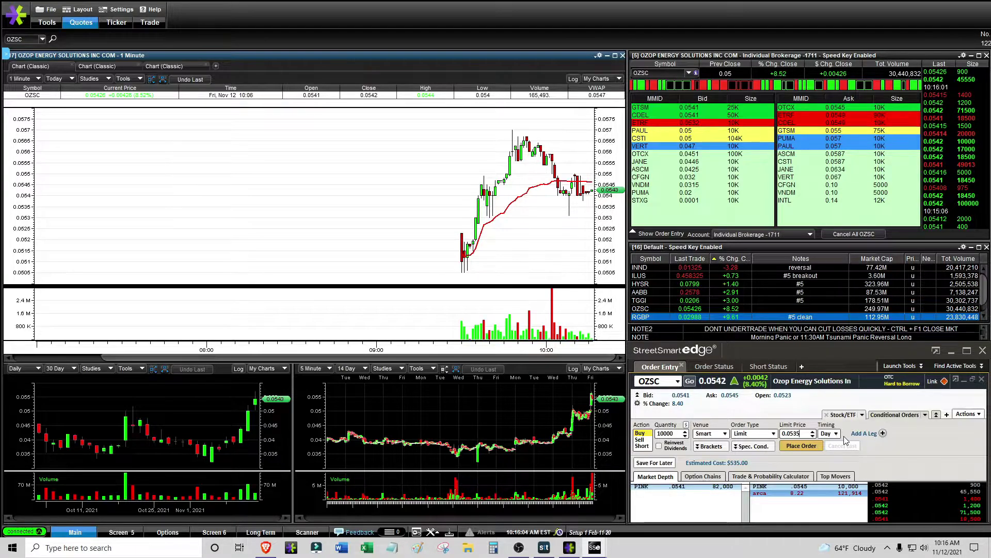
key("BackSpace")
key("BackSpace")
type("43")
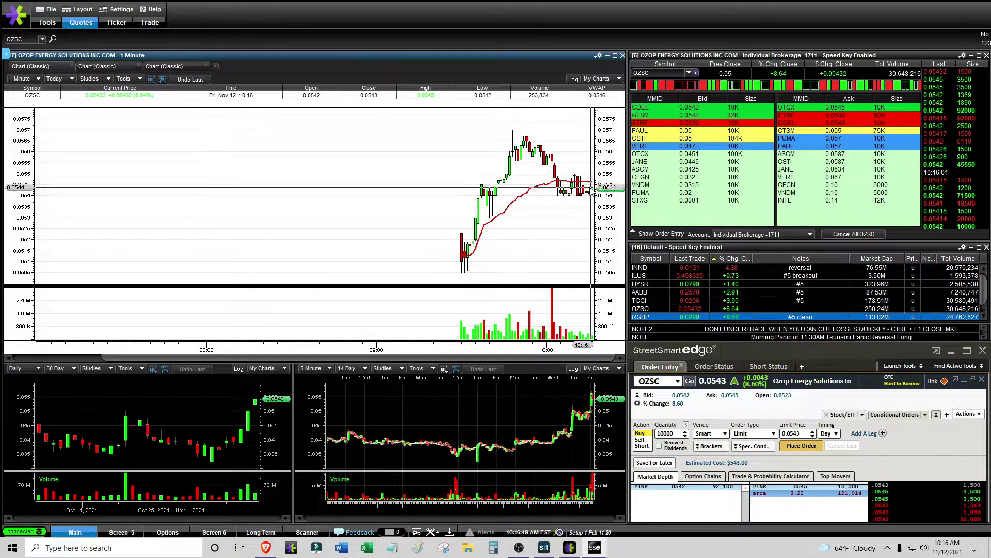
Review the one-minute charts of INND, ILUS, HYSR, TGGI, AABB and RGBP from the watchlist.
left_click(649, 268)
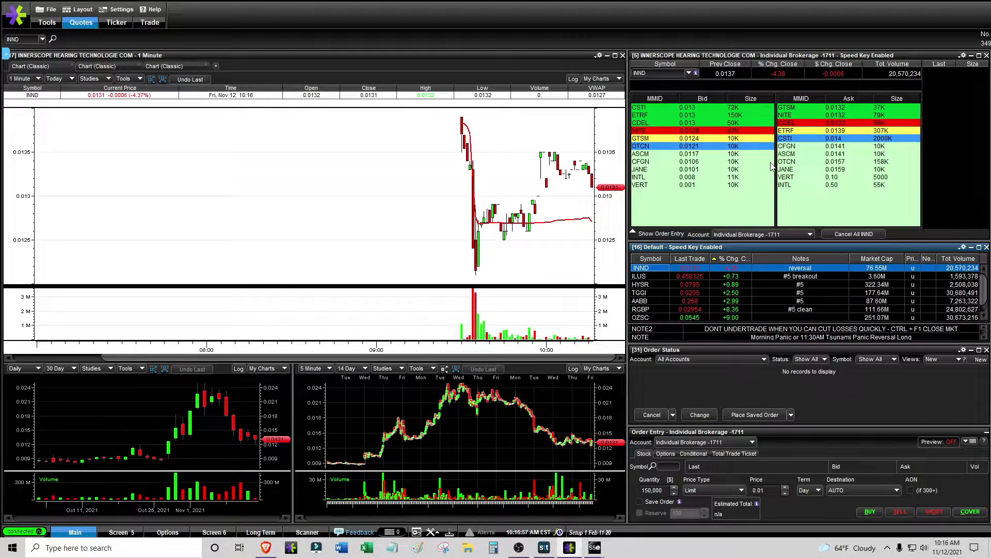
key("Down")
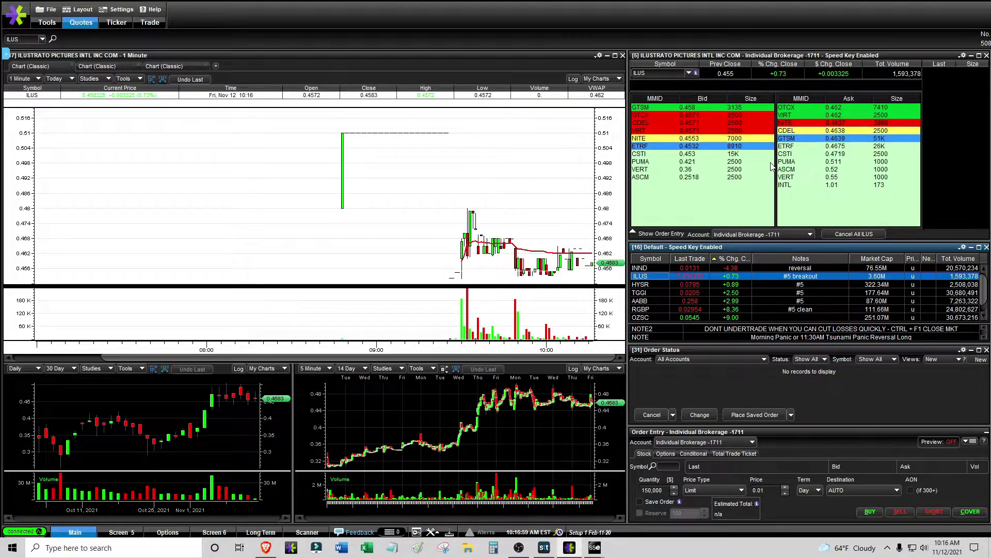
key("Down")
key("Down")
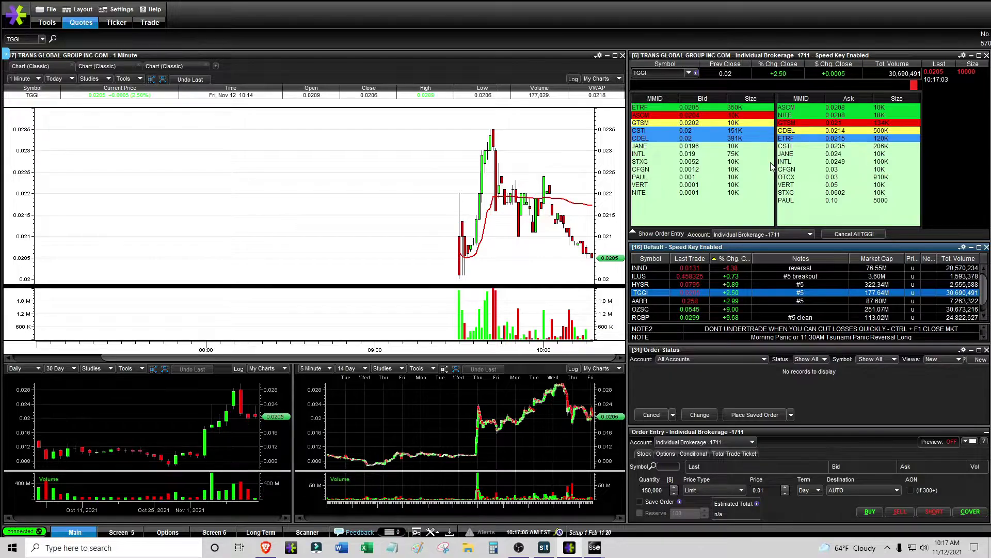
key("Down")
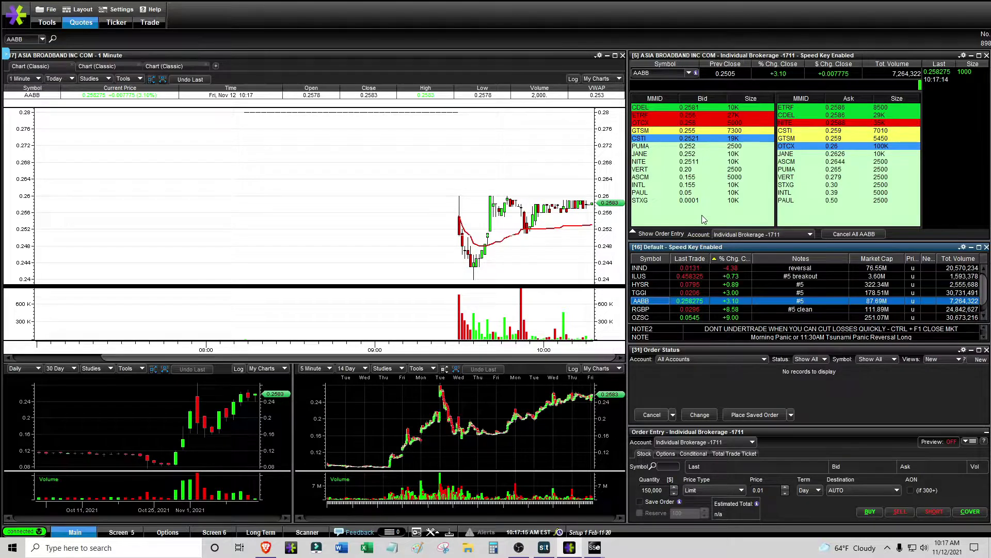
key("Down")
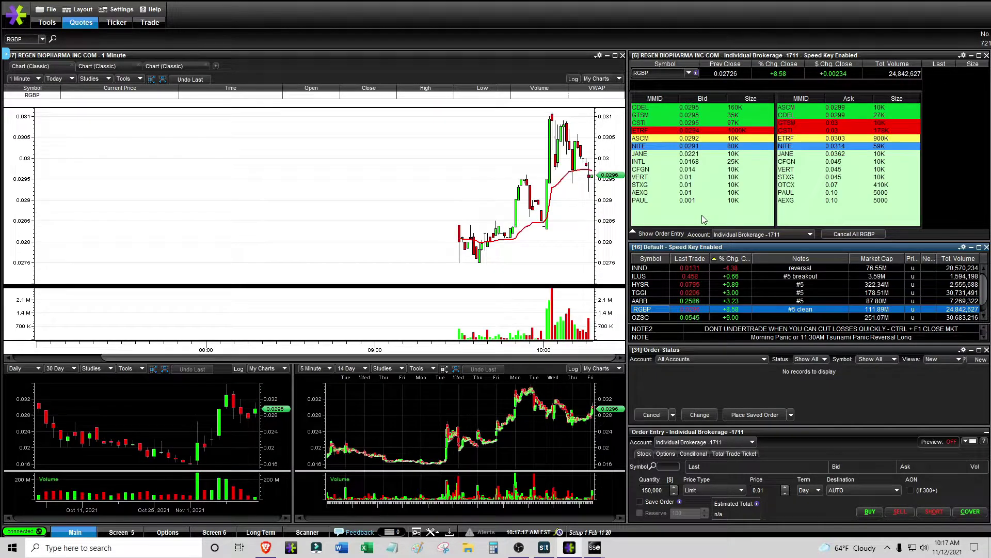
Review OZSC's one-minute chart and market depth from the watchlist.
key("Down")
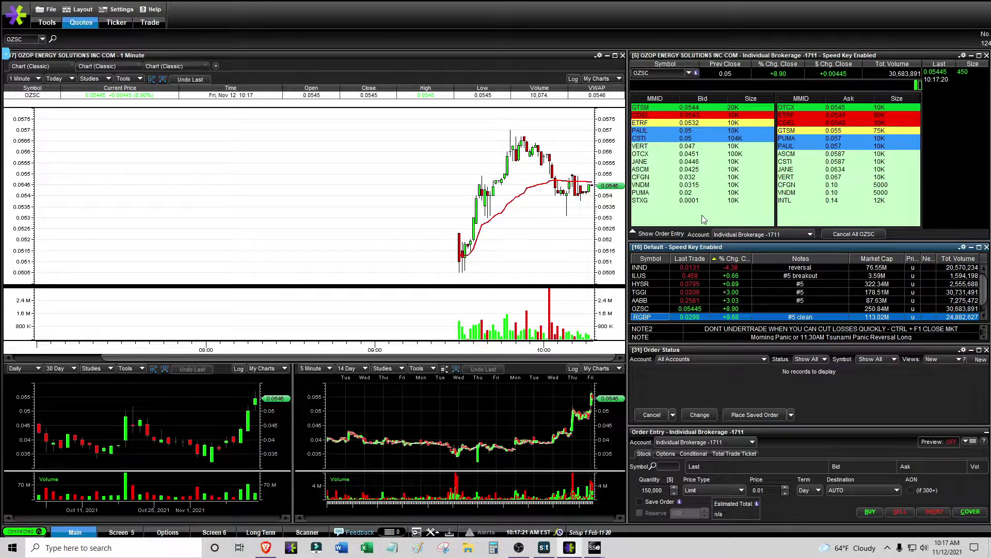
scroll(686, 275, "down", 1)
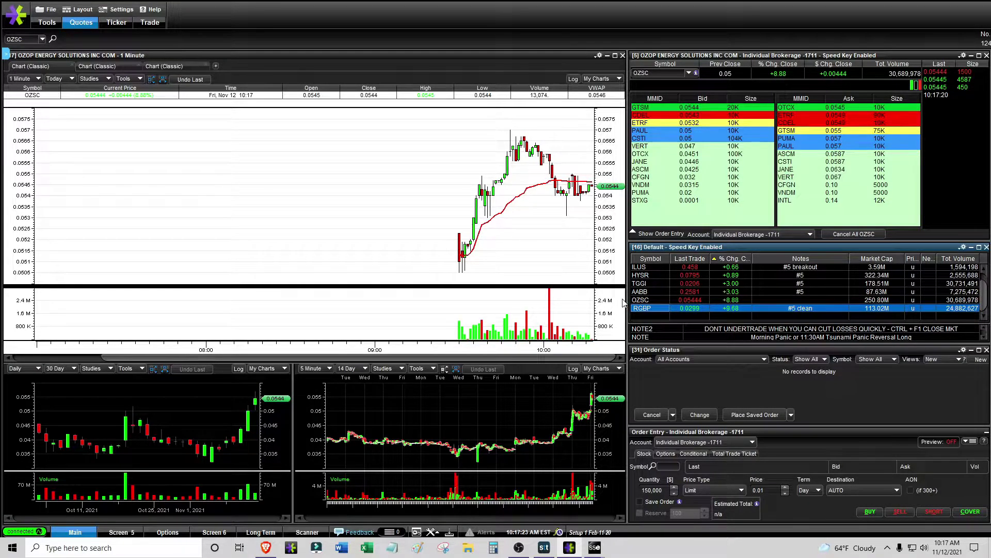
scroll(678, 301, "up", 1)
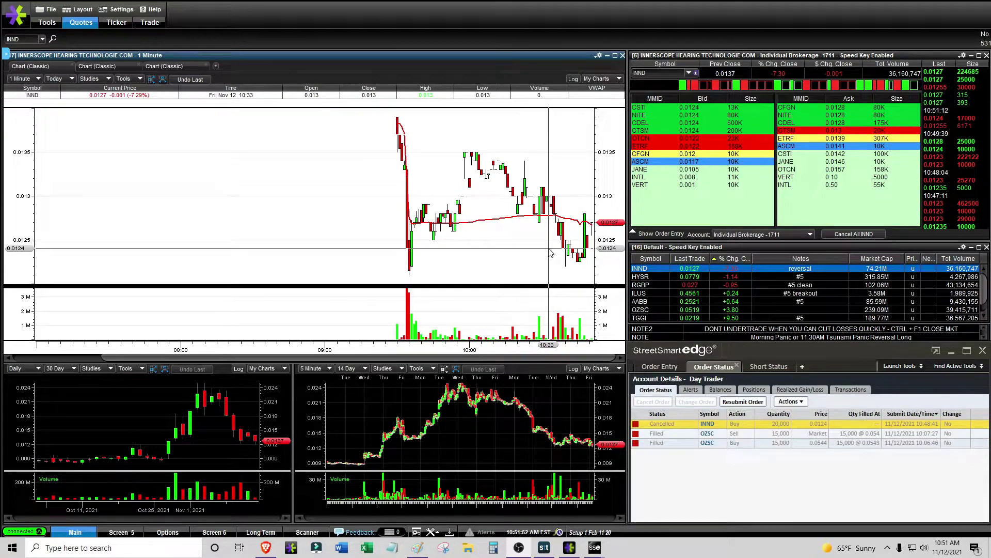
Show the INND order entry and compare INND's 15-minute chart with its one-minute chart.
left_click(661, 367)
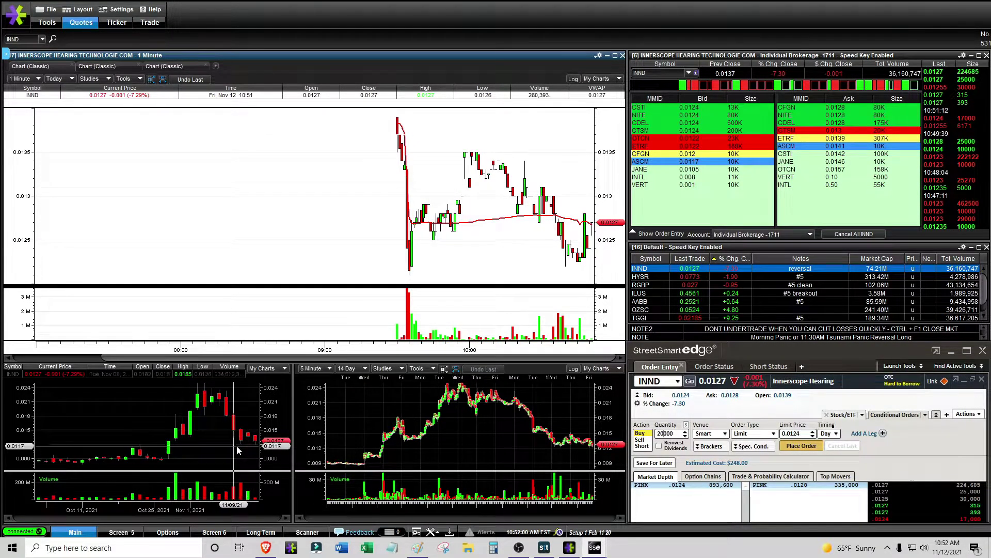
left_click(190, 79)
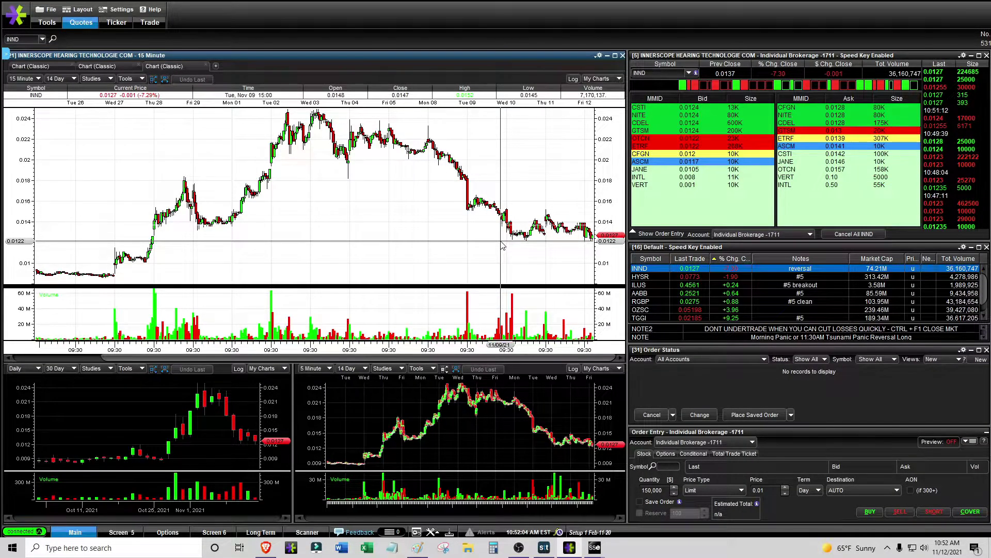
left_click(47, 66)
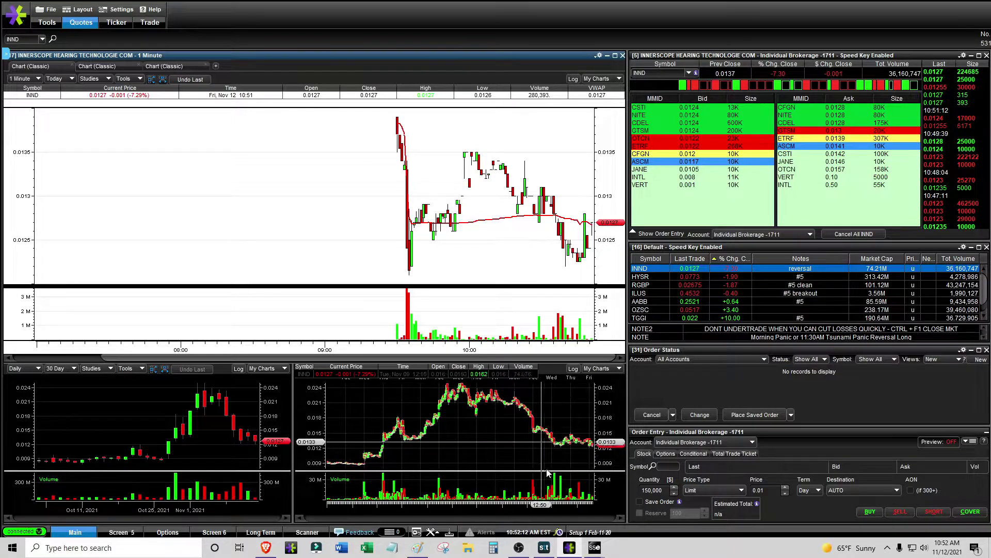
Check the cancelled INND buy order in the order status and enter 0.0124 as the INND order's limit price.
mouse_move(595, 547)
left_click(639, 524)
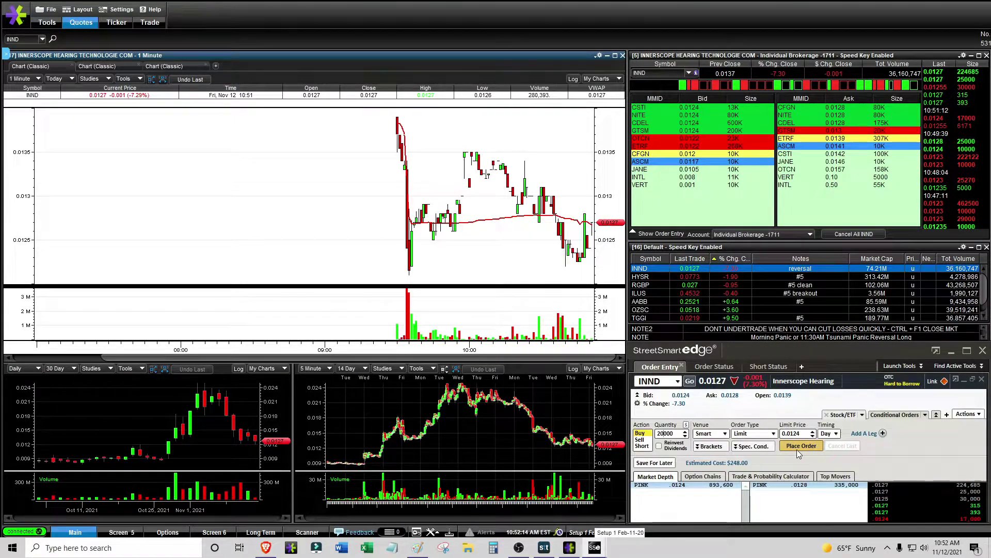
left_click(728, 367)
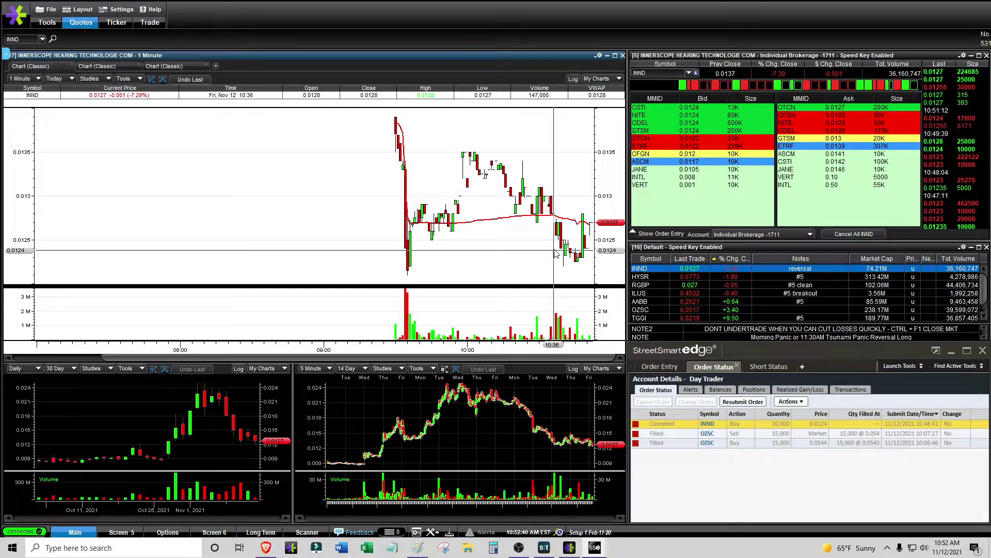
left_click(666, 367)
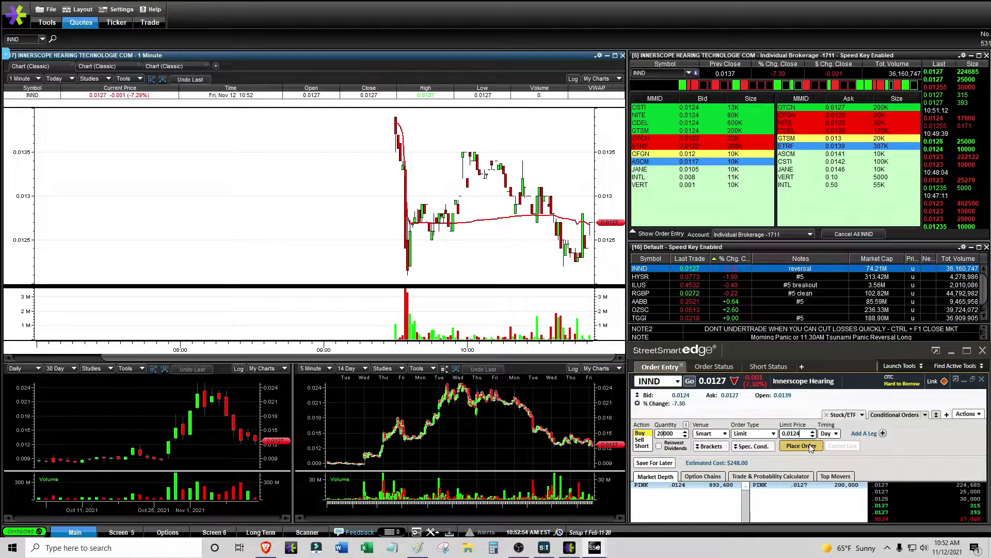
key("BackSpace")
type("4")
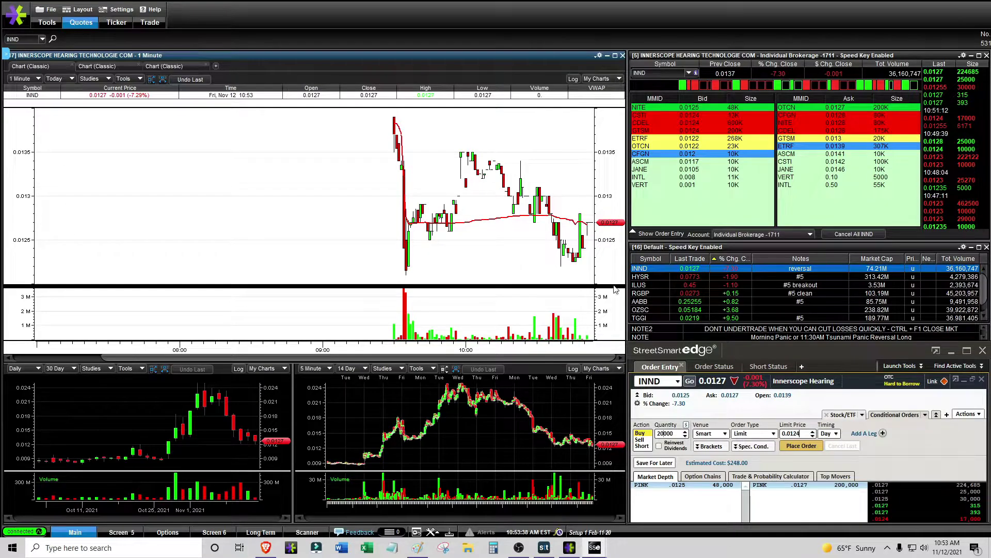
Review the one-minute charts of OZSC, INND, HYSR, RGBP, ILUS and AABB, ending on OZSC.
left_click(648, 308)
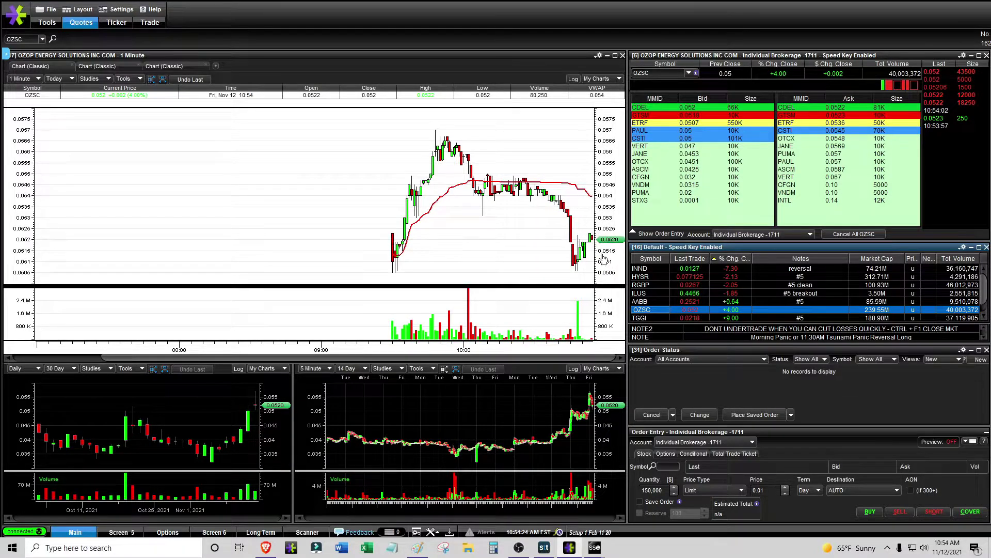
left_click(643, 268)
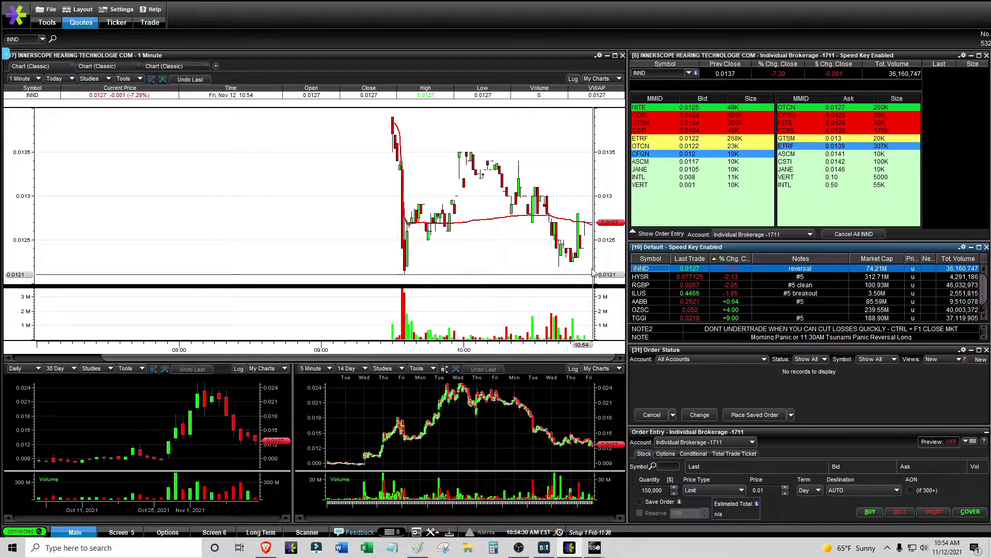
left_click(642, 277)
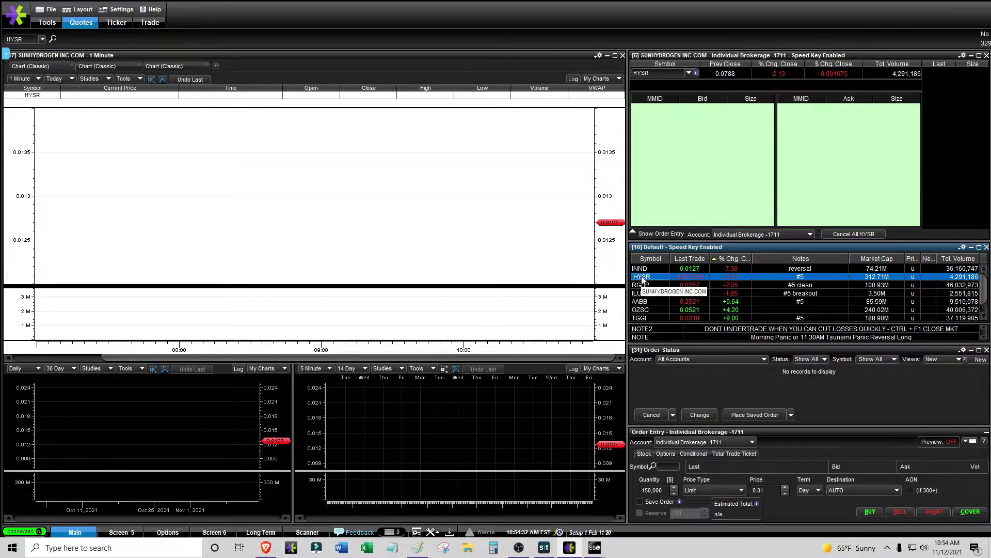
key("Down")
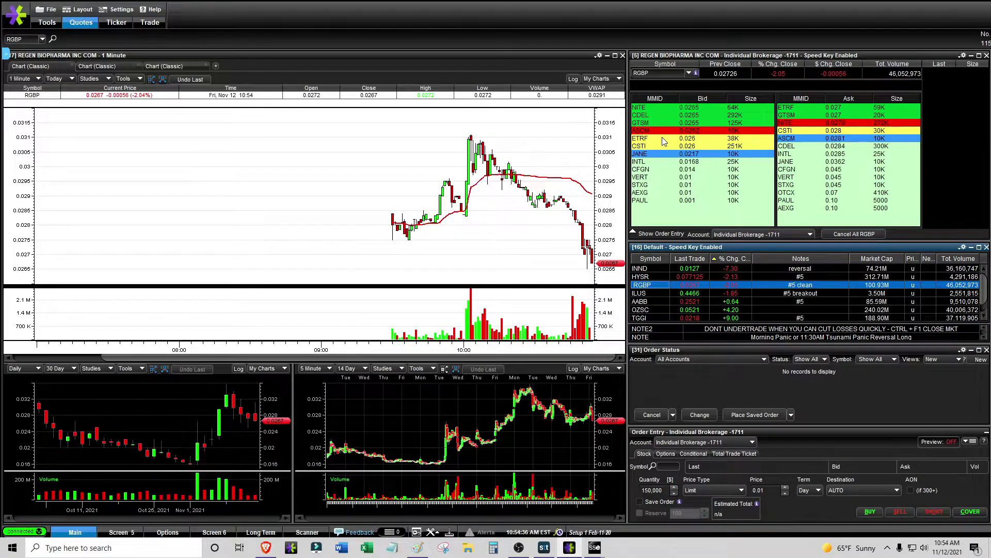
key("Down")
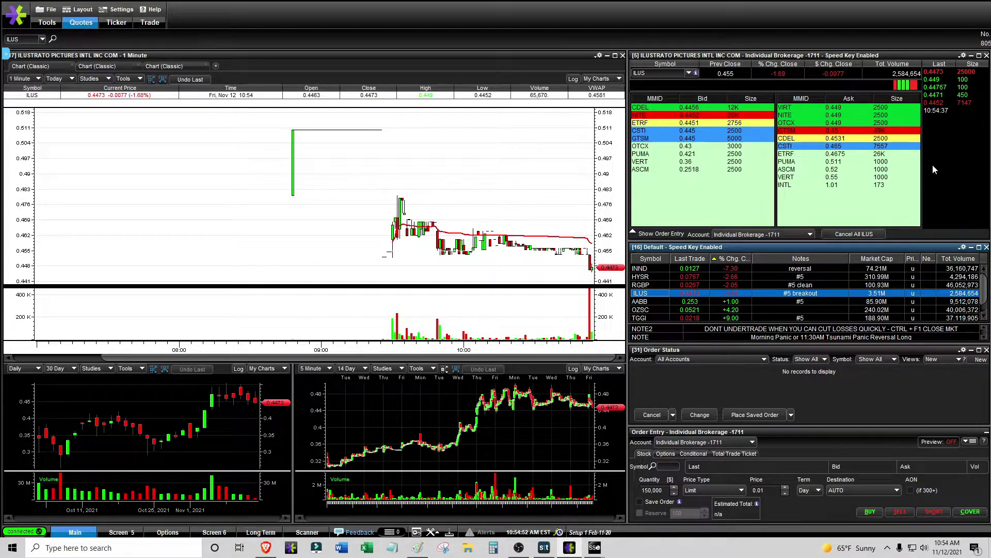
key("Down")
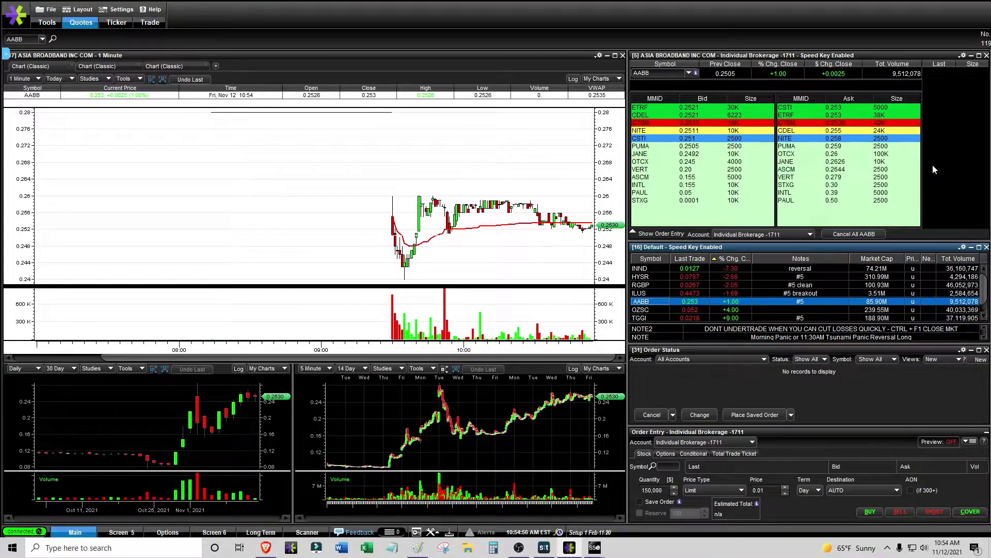
key("Down")
key("Down")
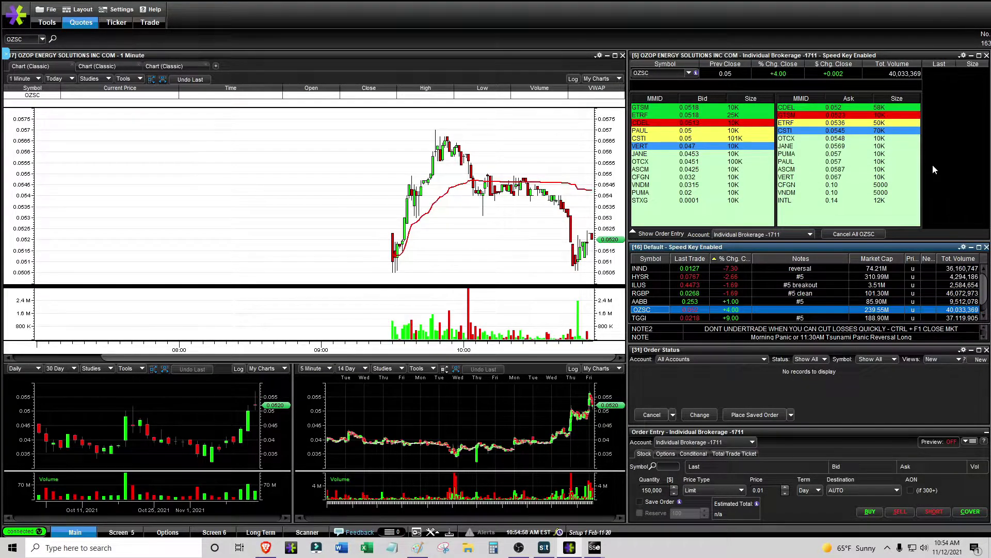
Go back up through the watchlist from OZSC to INND's one-minute chart.
key("Up")
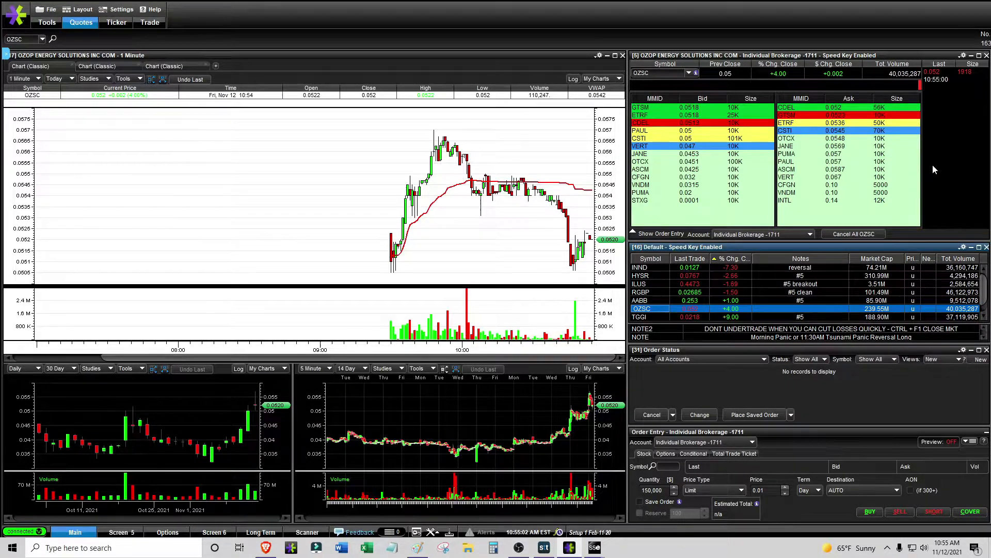
key("Up")
key("Up")
key("Up")
key("Up")
key("Up")
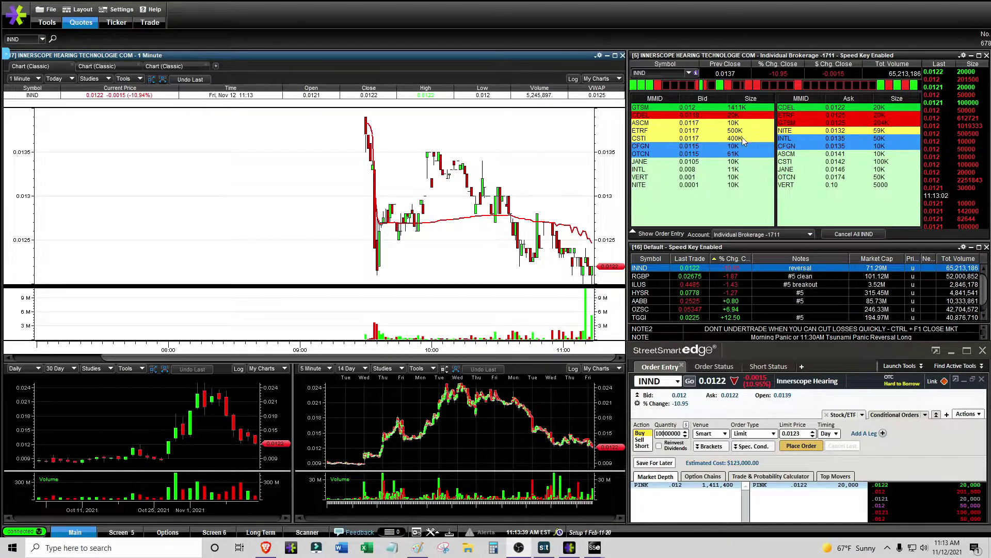
Compare INND's 15-minute and one-minute charts and check the filled INND orders in the order status.
left_click(171, 67)
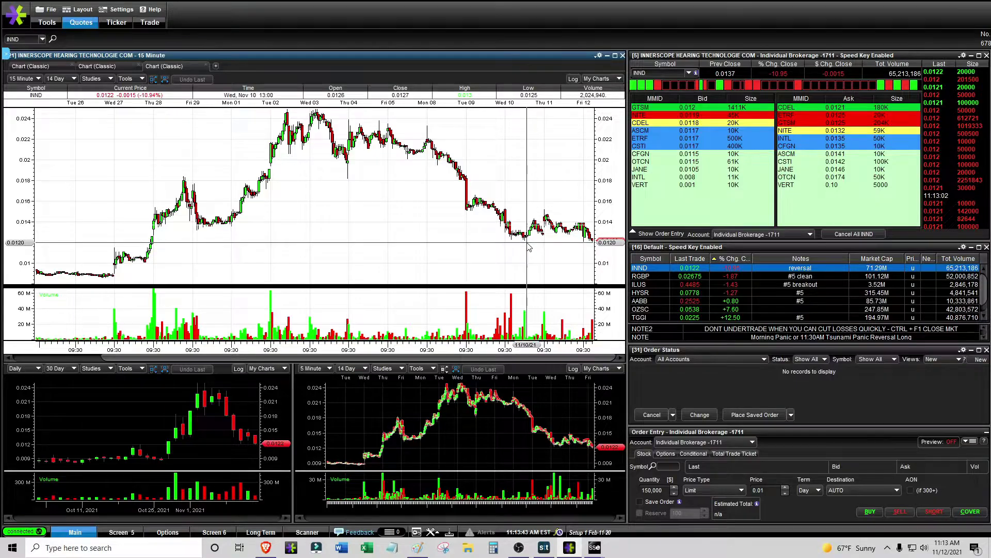
left_click(33, 66)
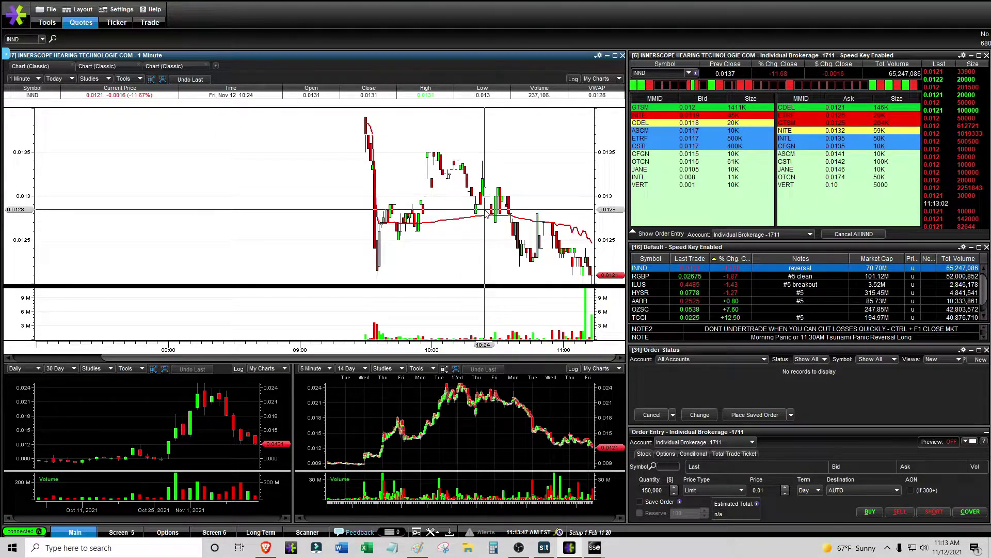
mouse_move(594, 547)
left_click(671, 491)
left_click(714, 366)
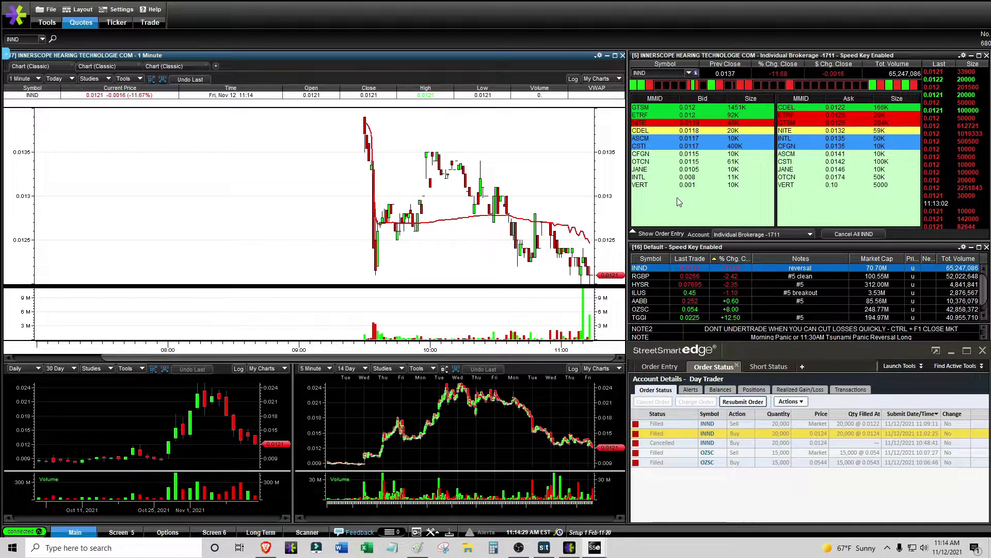
left_click(164, 66)
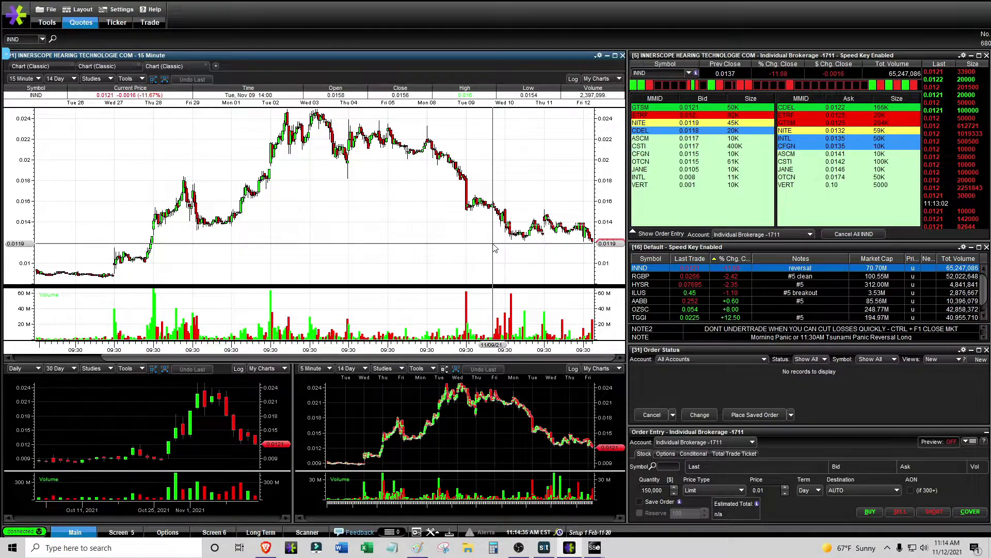
left_click(51, 70)
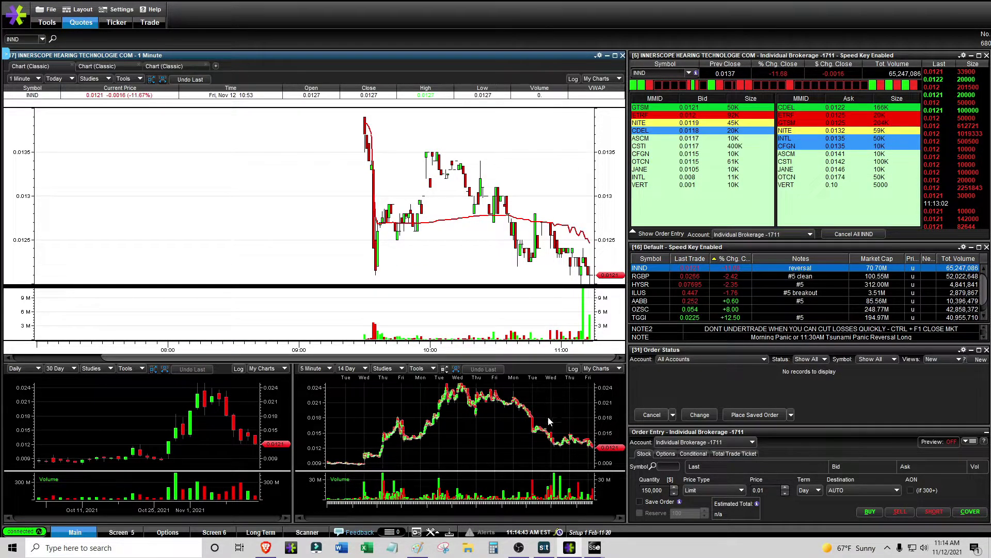
Inspect the filled INND sell order in the order status and return to the order entry.
mouse_move(595, 548)
left_click(666, 486)
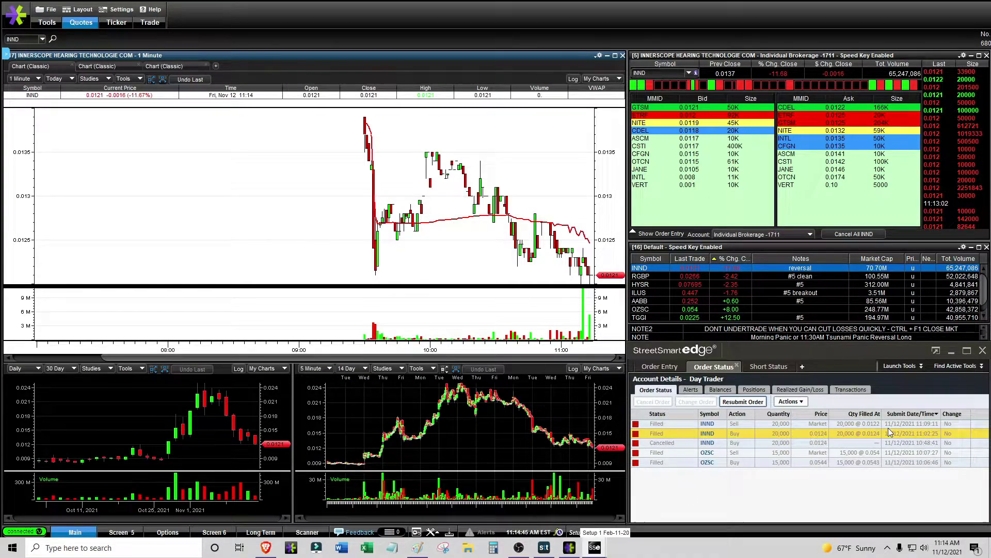
left_click(869, 425)
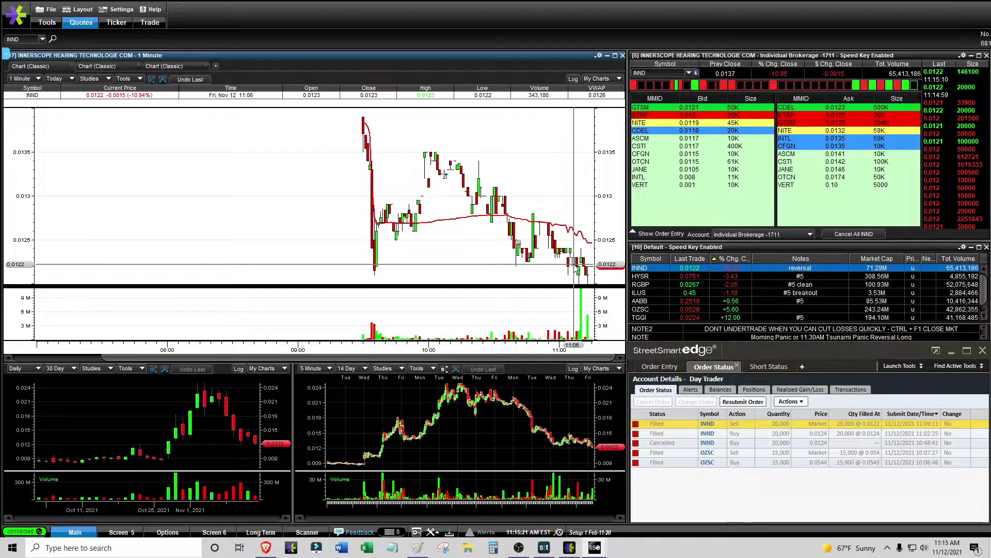
left_click(658, 367)
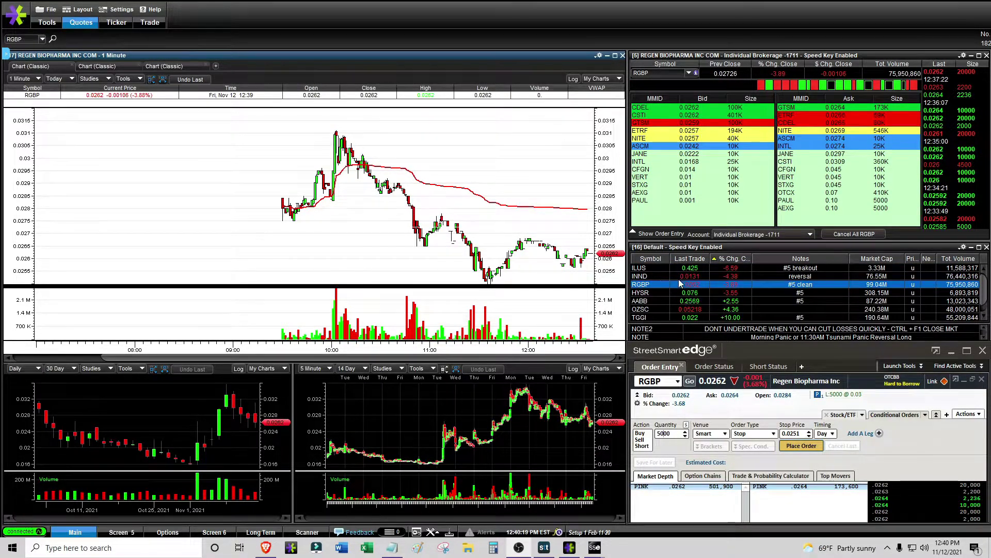
Load INND from the watchlist and review its one-minute and 15-minute charts, ending on the one-minute chart.
left_click(654, 277)
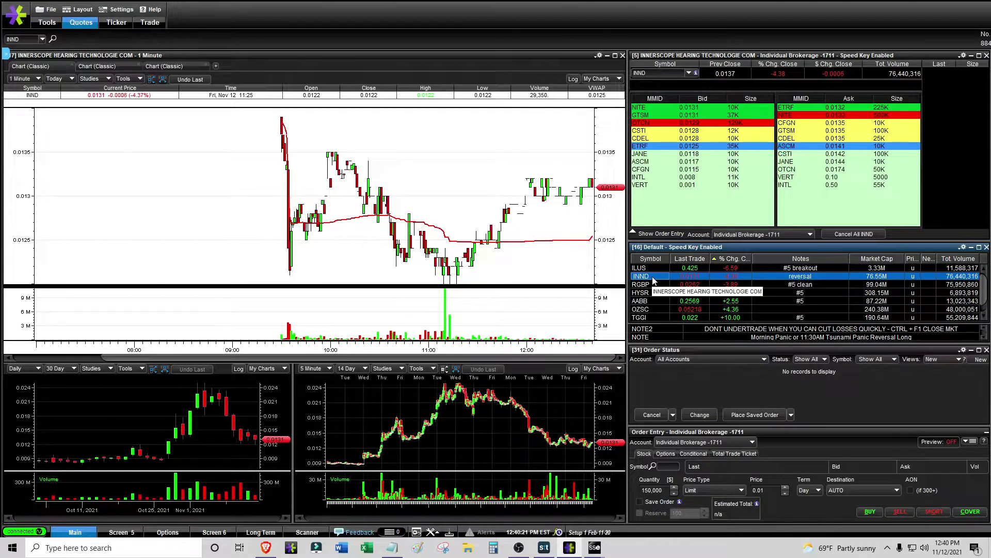
mouse_move(585, 552)
left_click(653, 498)
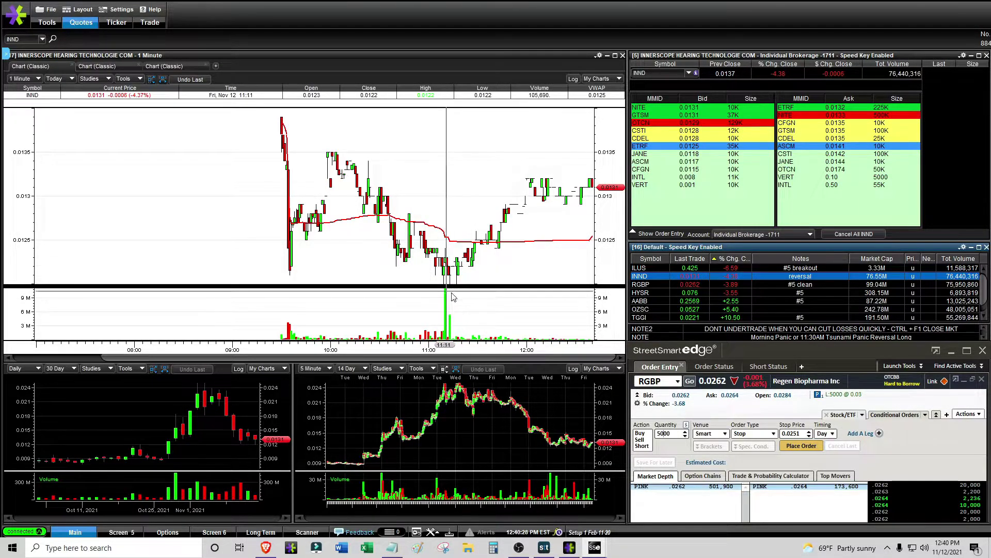
key("F2")
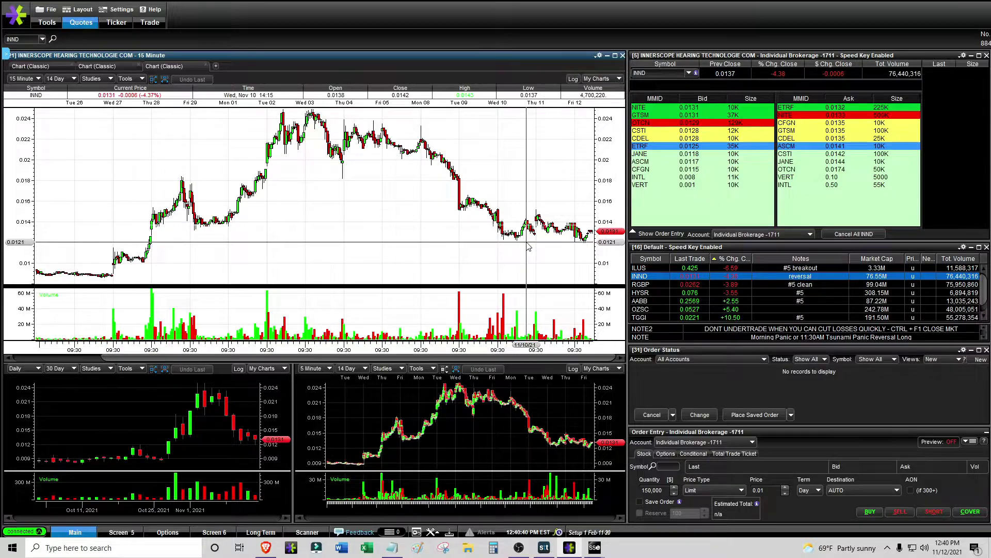
left_click(49, 68)
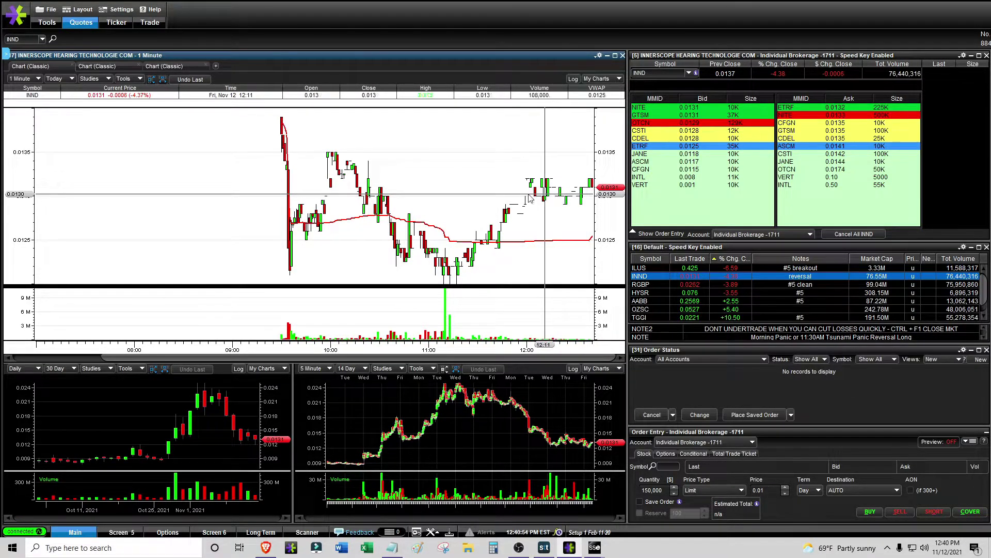
Inspect the filled INND sell and buy orders of 20,000 shares in the order status.
left_click(594, 547)
left_click(713, 368)
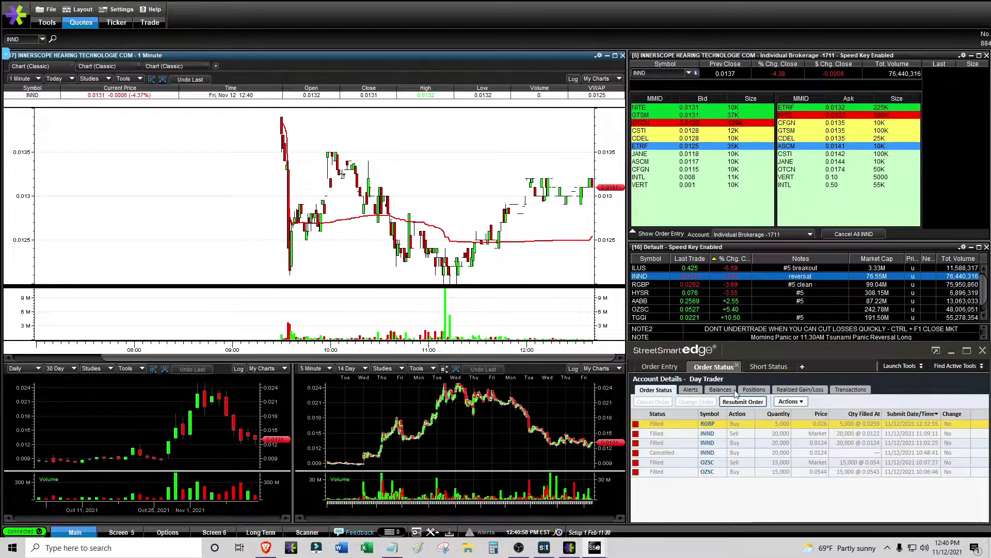
left_click(718, 435)
left_click(720, 444)
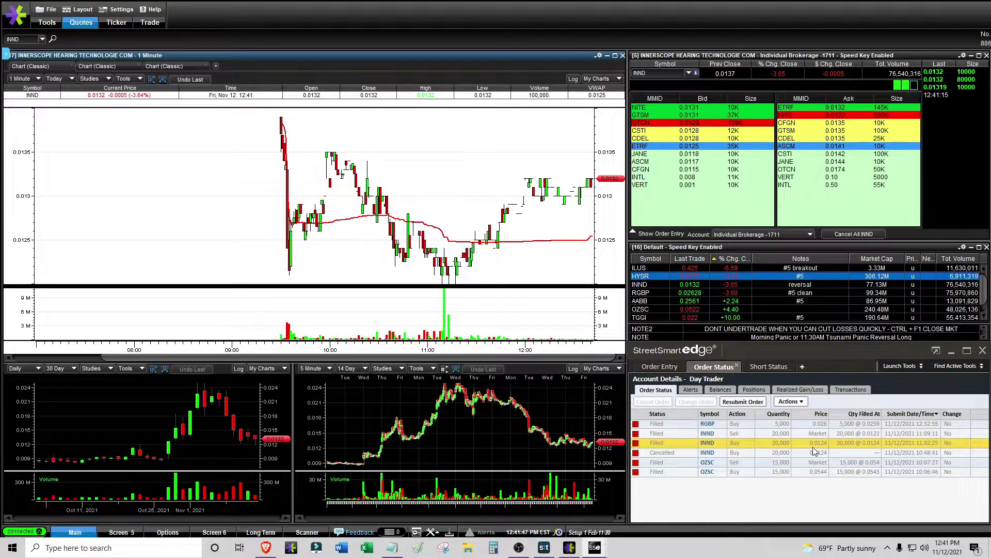
Load the symbol INND into the order entry.
left_click(662, 367)
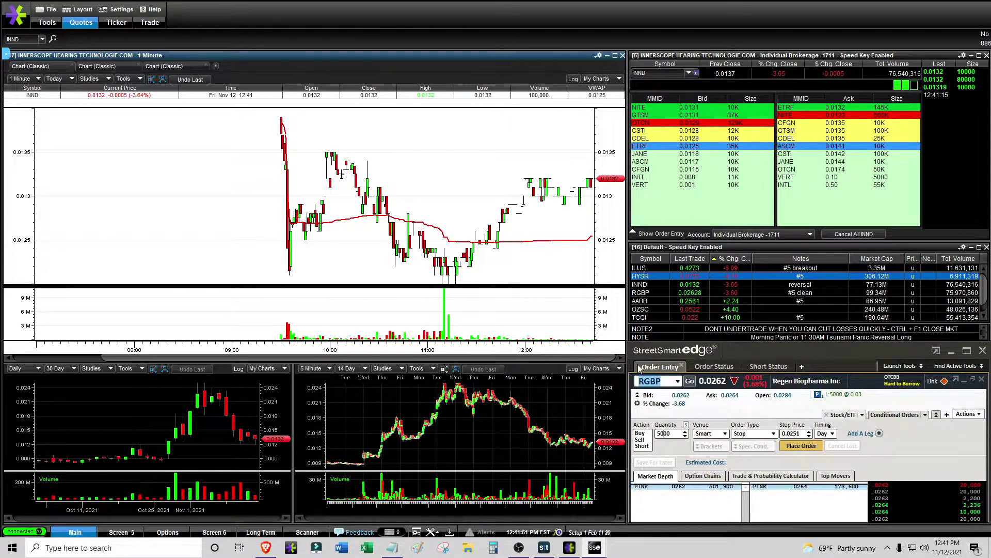
type("INND")
key("Return")
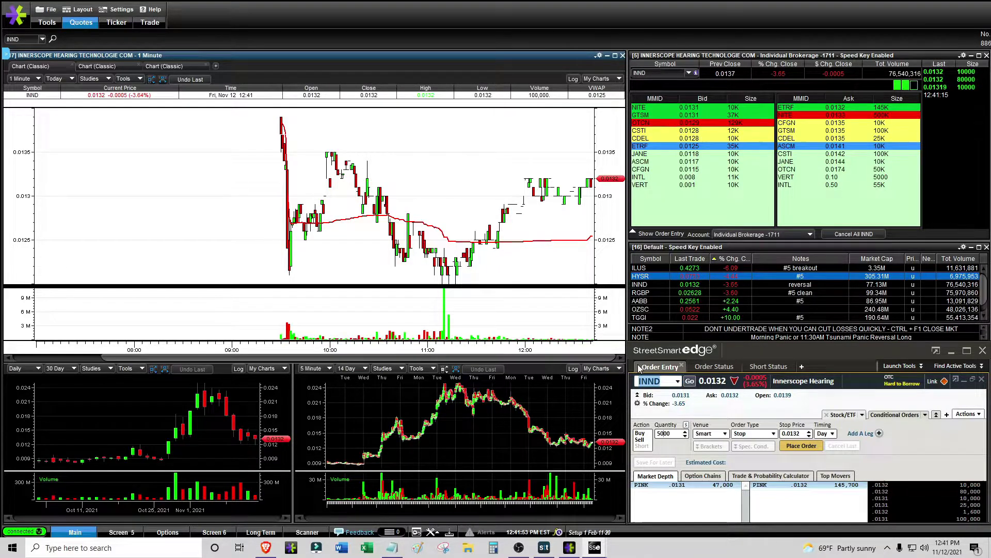
Set up an INND buy stop order for 20,000 shares with a stop price of 0.0131.
type("20000")
left_click(643, 434)
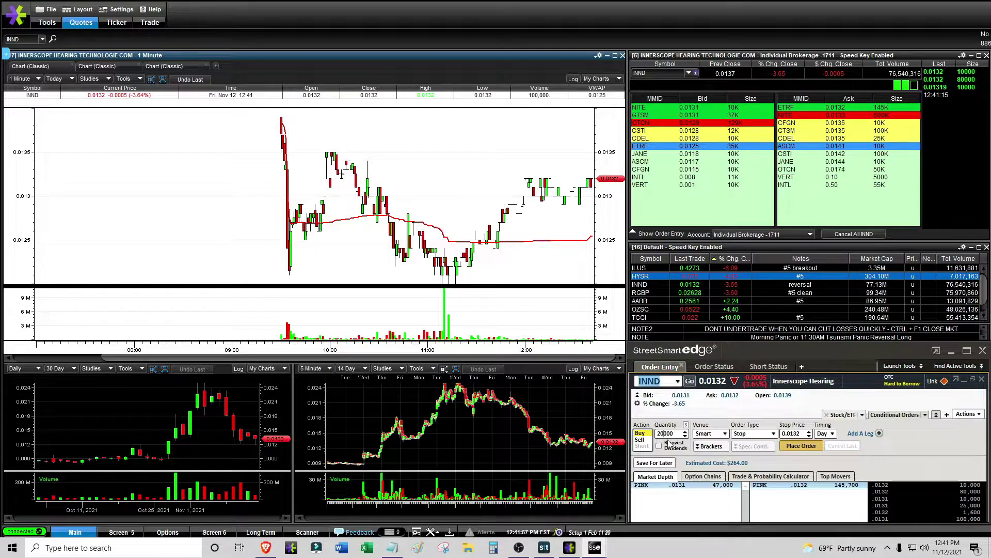
key("BackSpace")
key("BackSpace")
type("24")
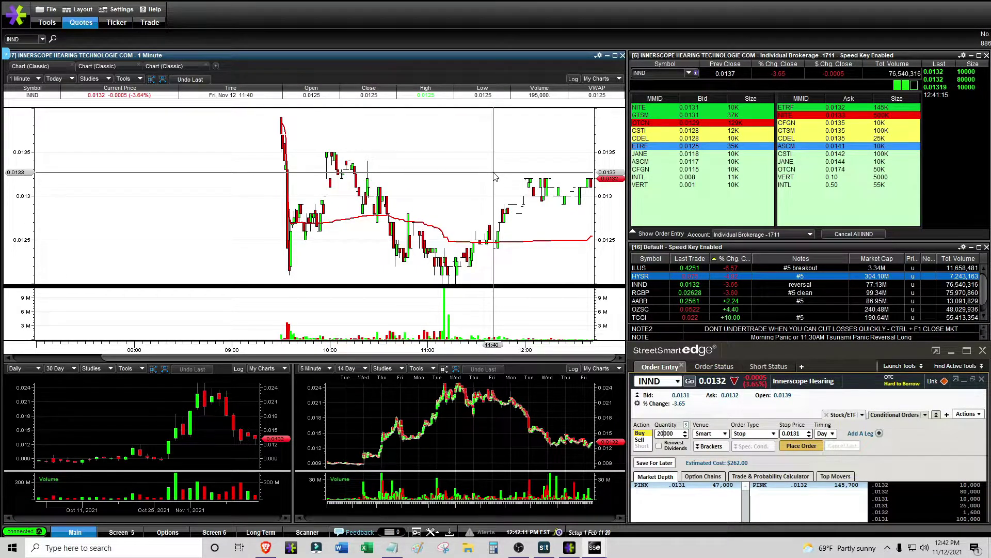
mouse_move(733, 488)
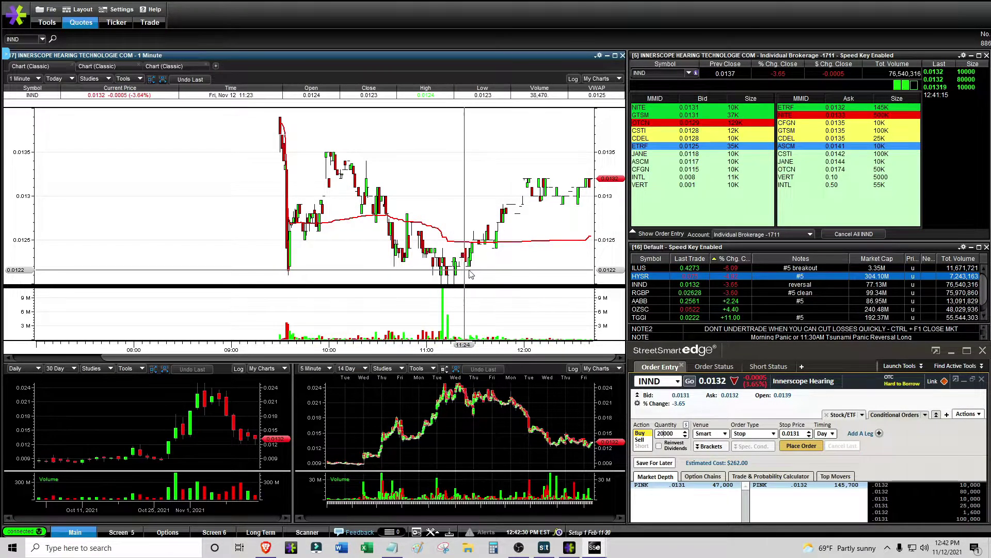
Load RGBP from the watchlist and into the StreetSmart Edge order entry, and set its action to Buy.
left_click(648, 293)
mouse_move(594, 547)
left_click(634, 529)
left_click(715, 366)
left_click(661, 367)
left_click(659, 381)
type("RGBP")
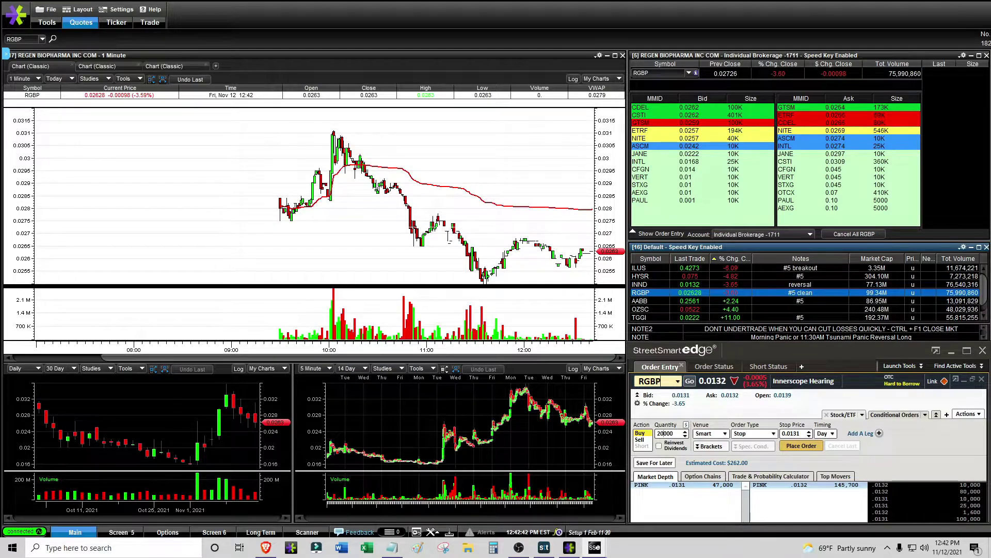
key("Return")
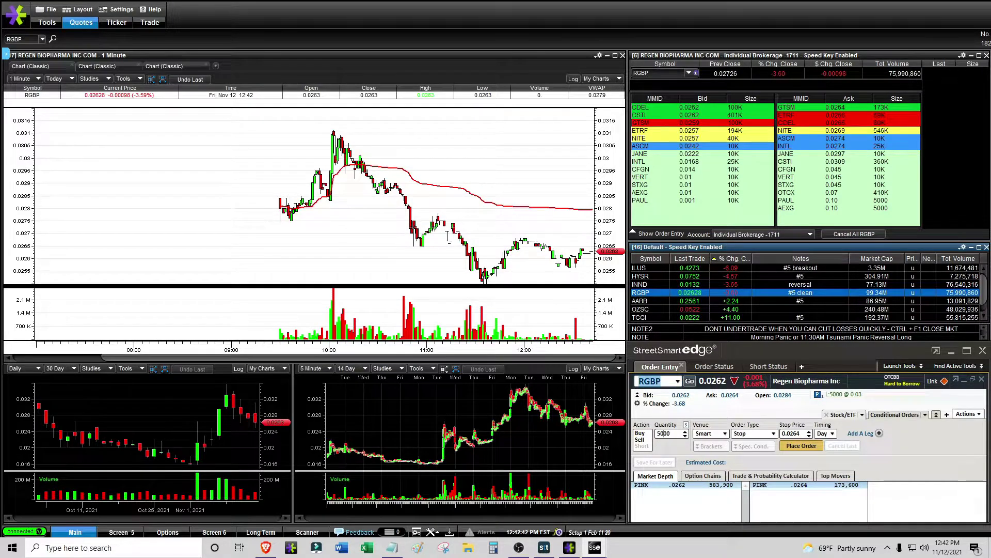
left_click(643, 434)
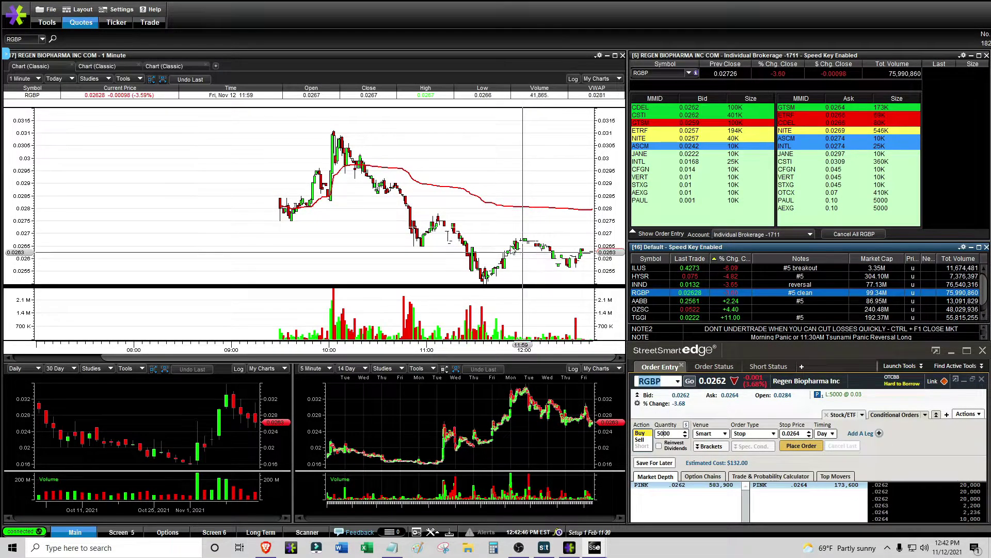
Compare the 15-minute charts of RGBP and INND, ending on the one-minute RGBP chart.
left_click(190, 79)
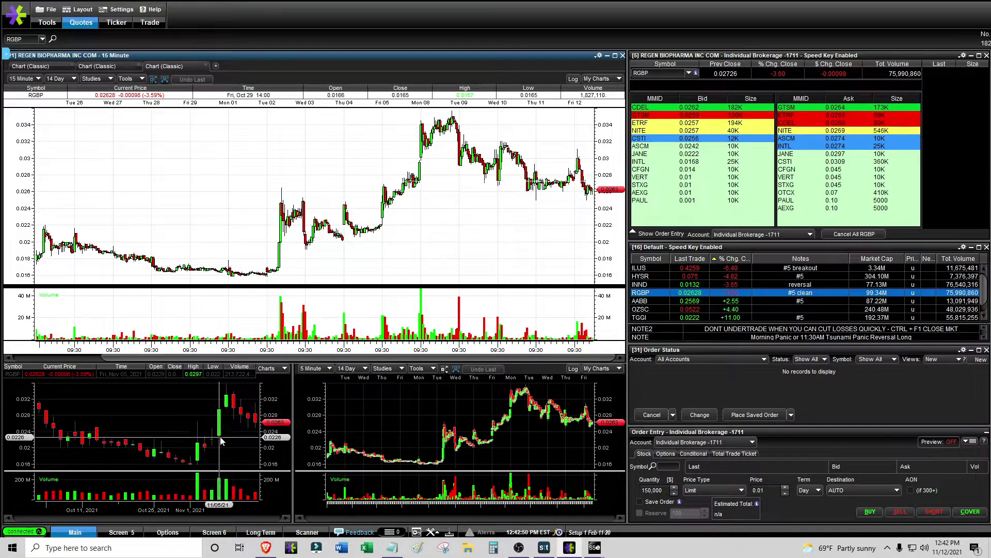
key("Up")
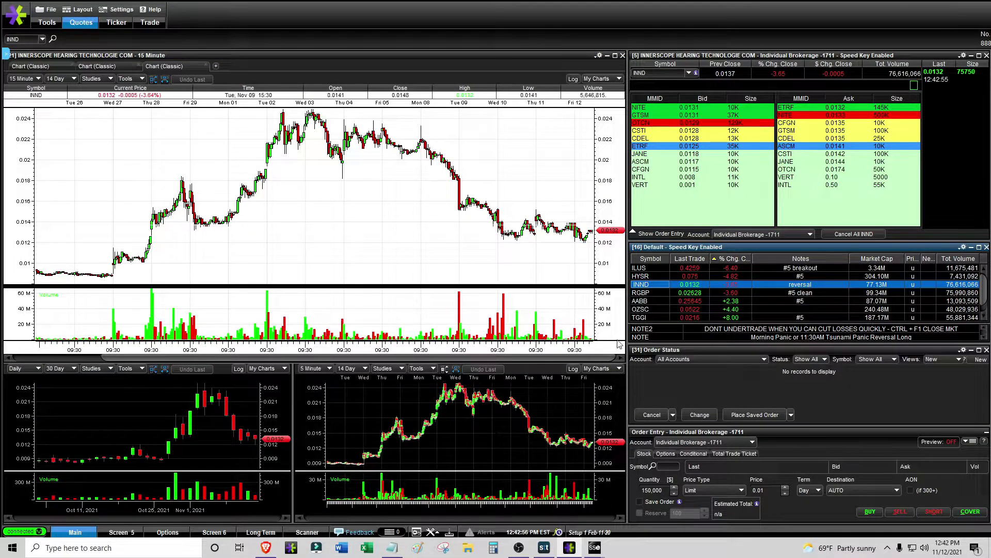
left_click(643, 293)
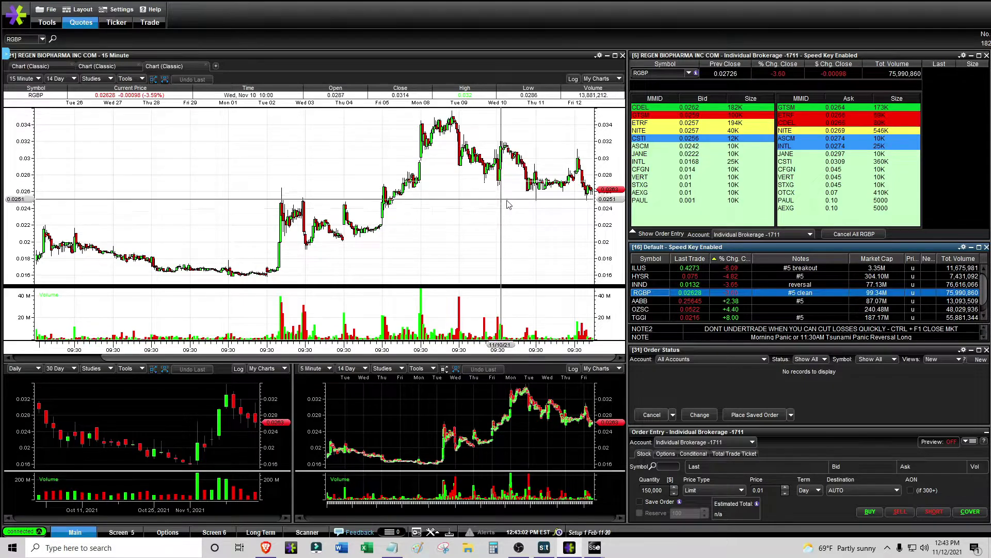
key("1")
key("Return")
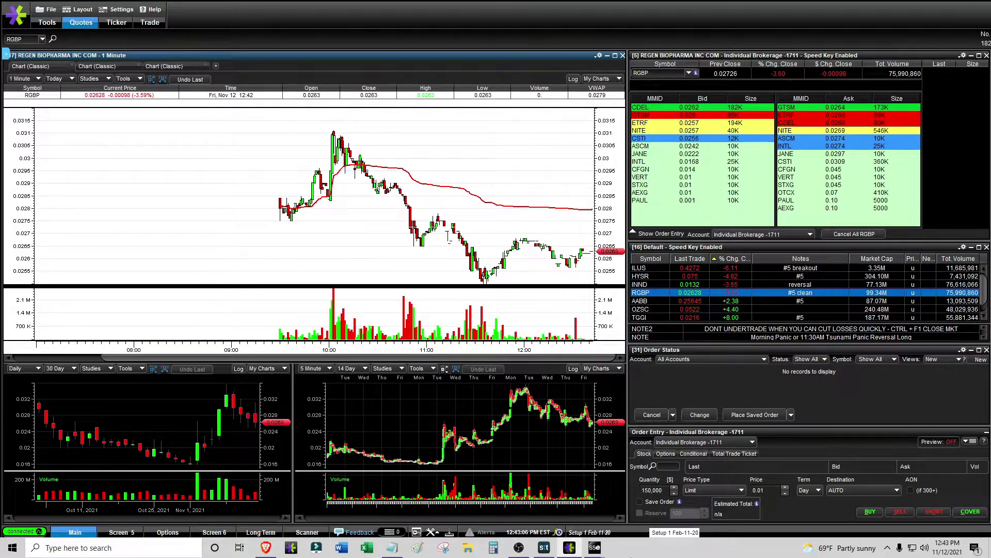
Inspect the filled RGBP buy order of 5,000 shares in the order status and compare it with the order entry.
left_click(595, 547)
left_click(718, 366)
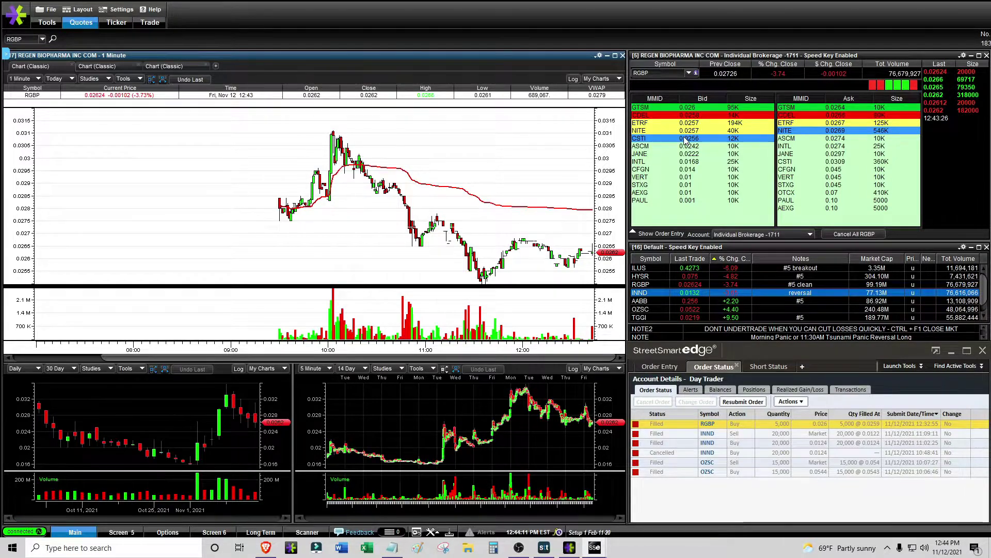
left_click(672, 367)
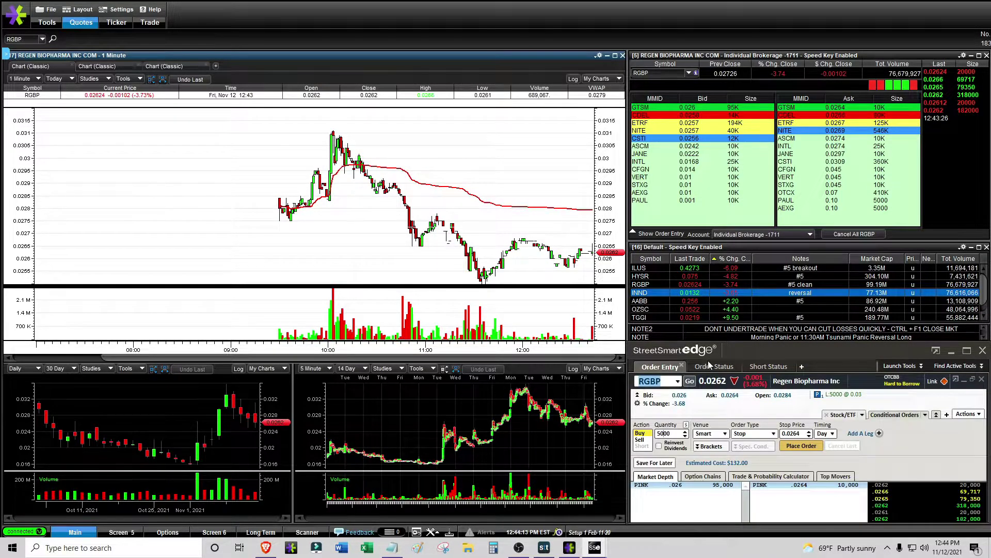
left_click(715, 368)
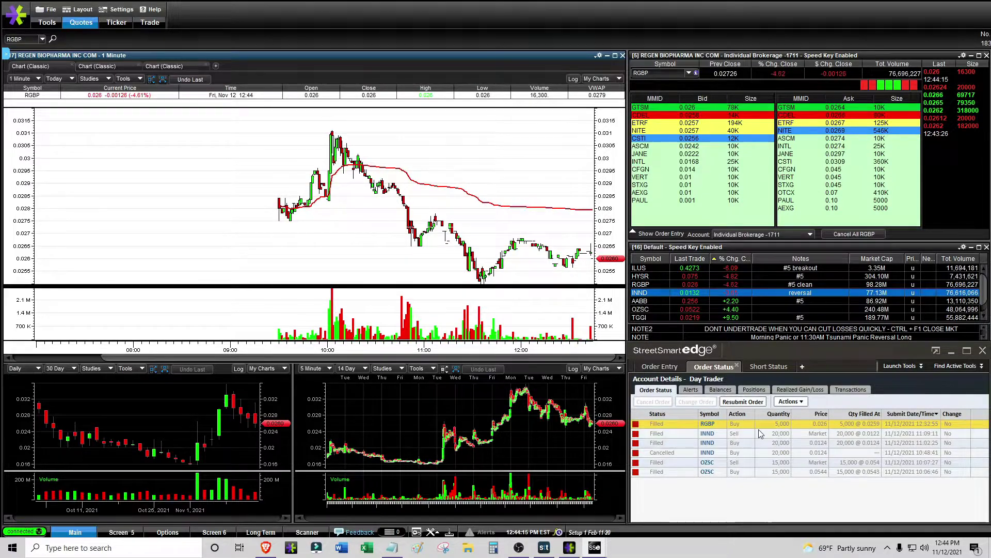
left_click(655, 365)
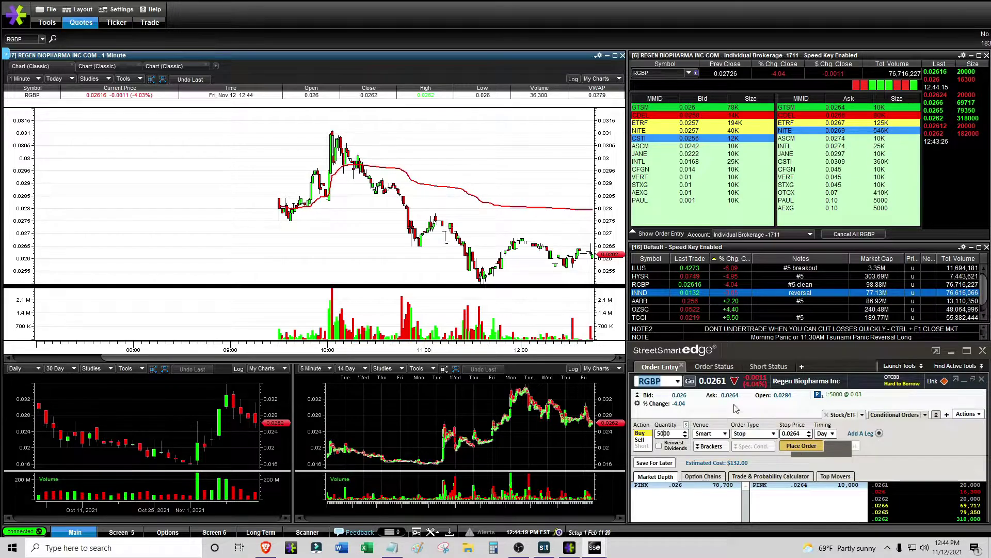
left_click(715, 368)
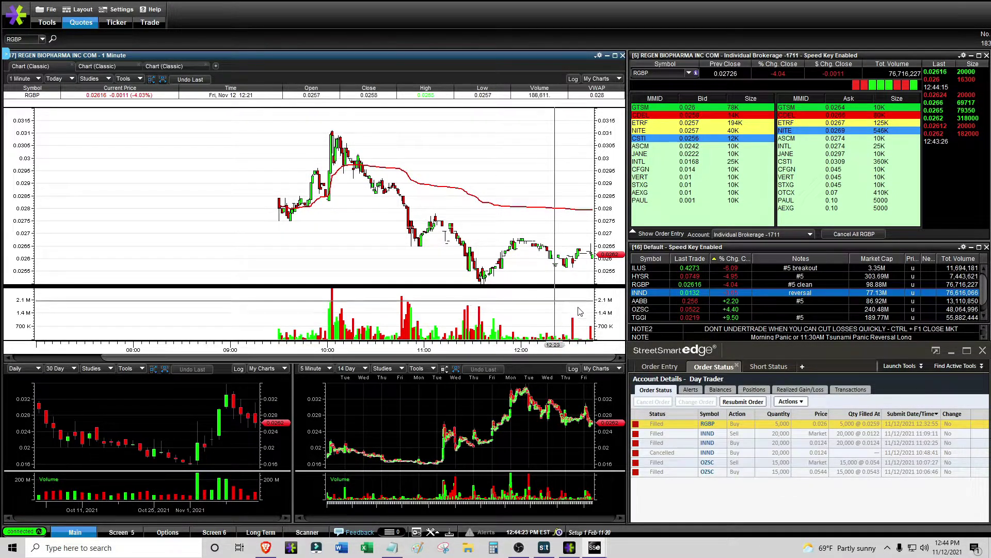
left_click(661, 367)
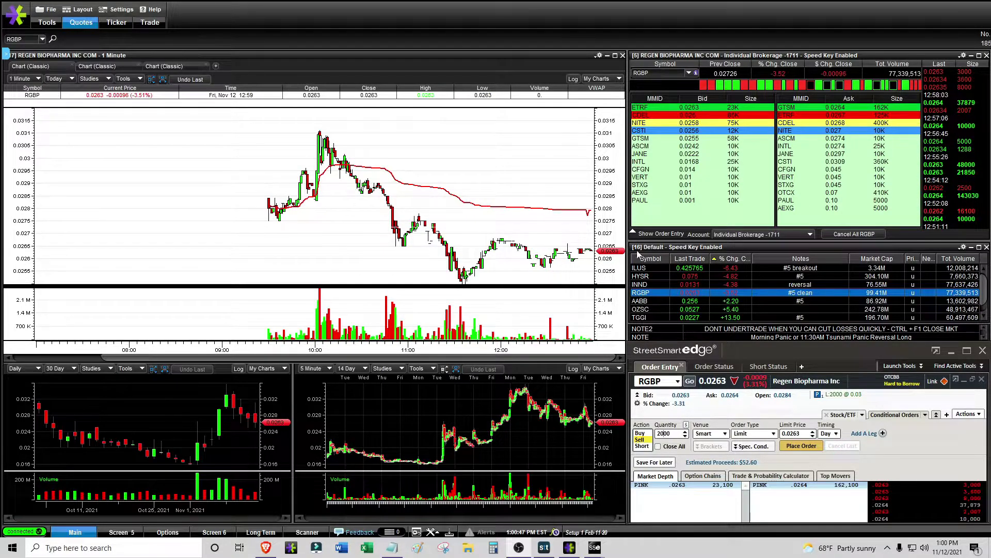
Review the one-minute charts of INND and RGBP, and return to the StreetSmart Edge order entry.
left_click(641, 285)
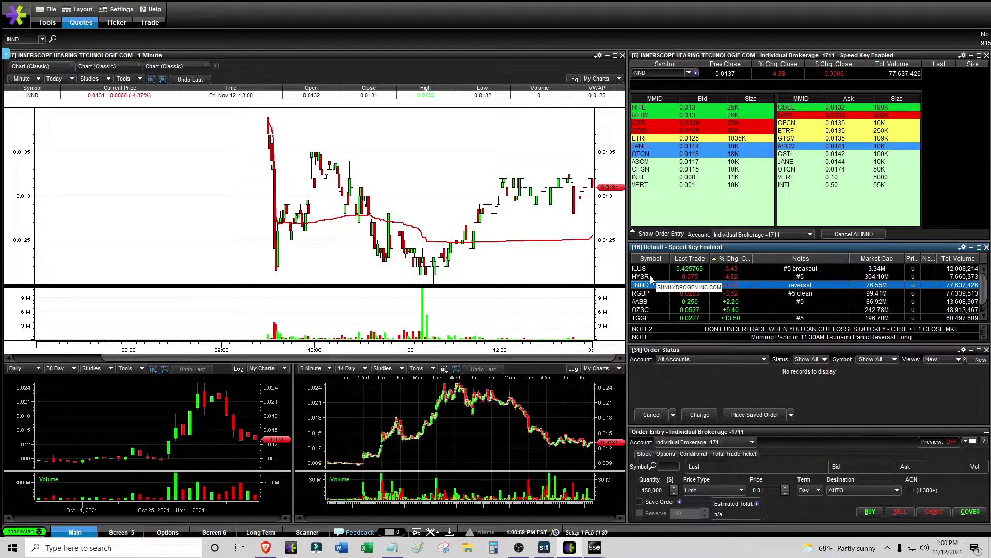
left_click(652, 293)
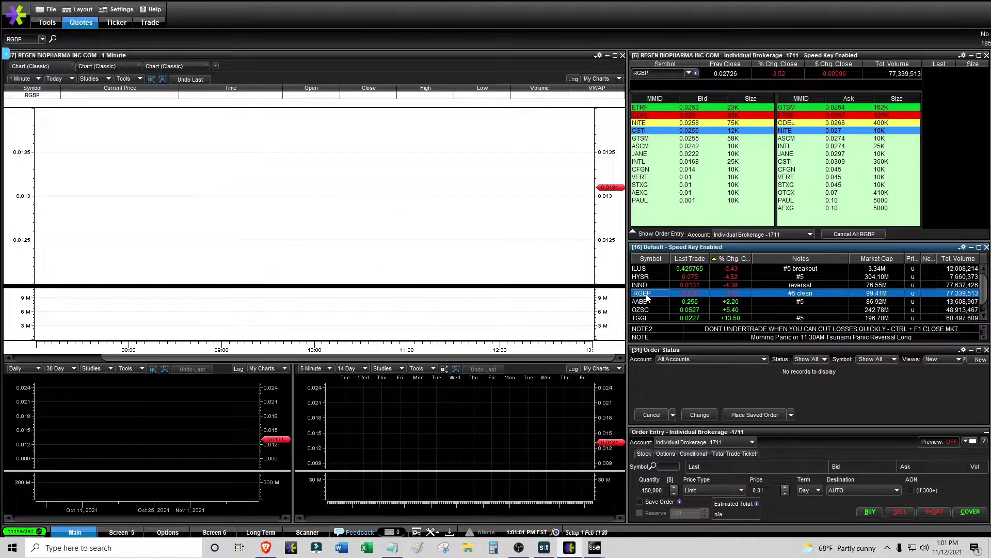
mouse_move(595, 547)
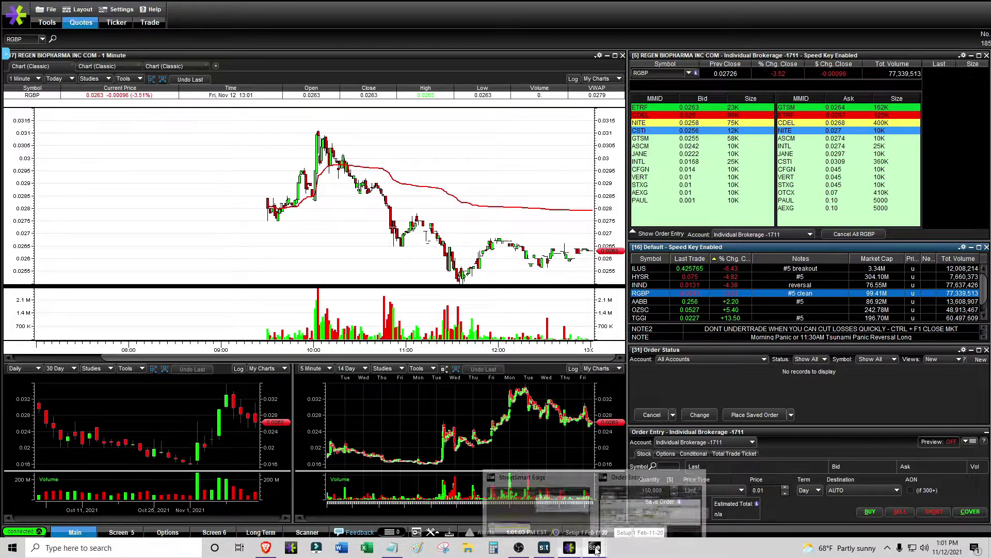
left_click(673, 467)
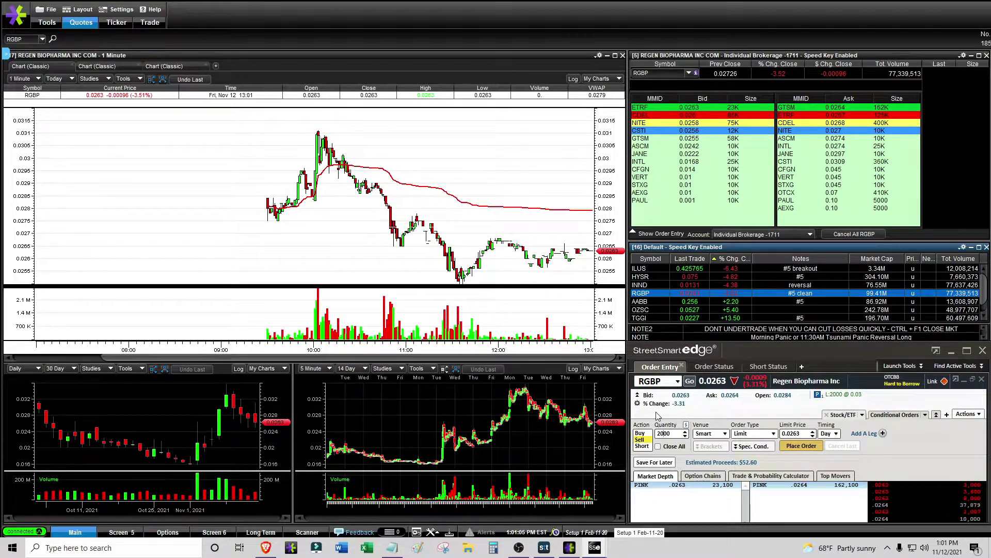
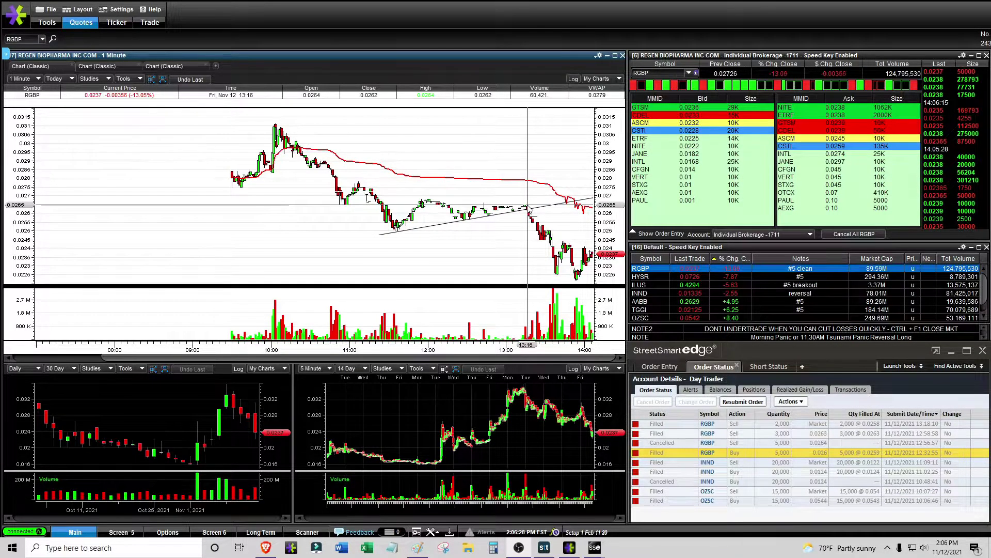
Examine RGBP's price action around its trendline, inspect the filled 2,000-share market sell, and open the realized gain/loss list.
left_click(529, 209)
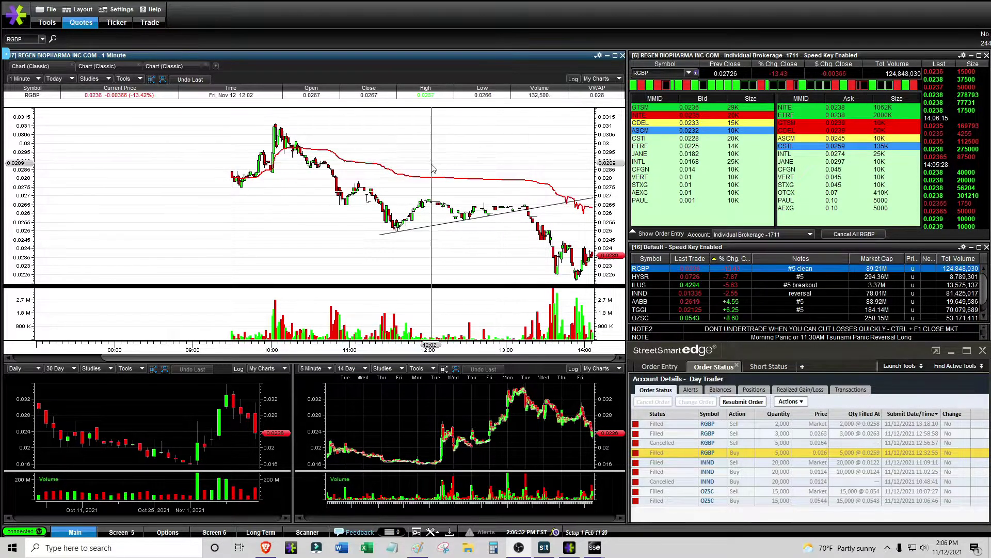
left_click(475, 204)
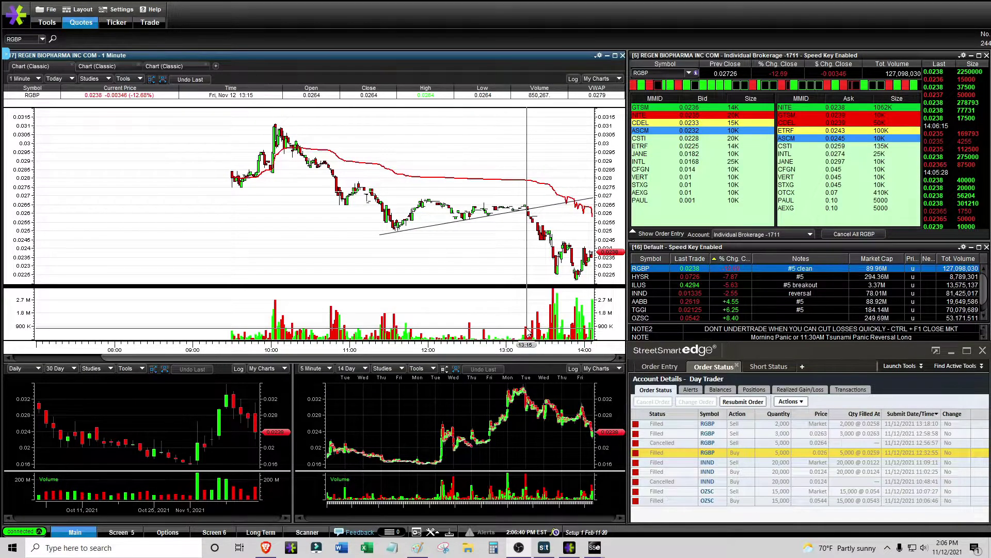
left_click(526, 211)
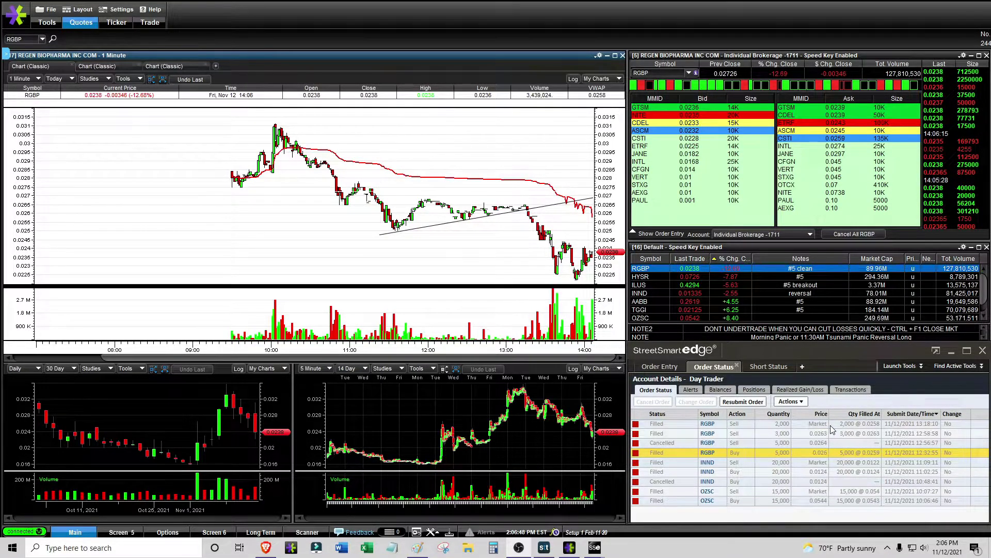
left_click(832, 426)
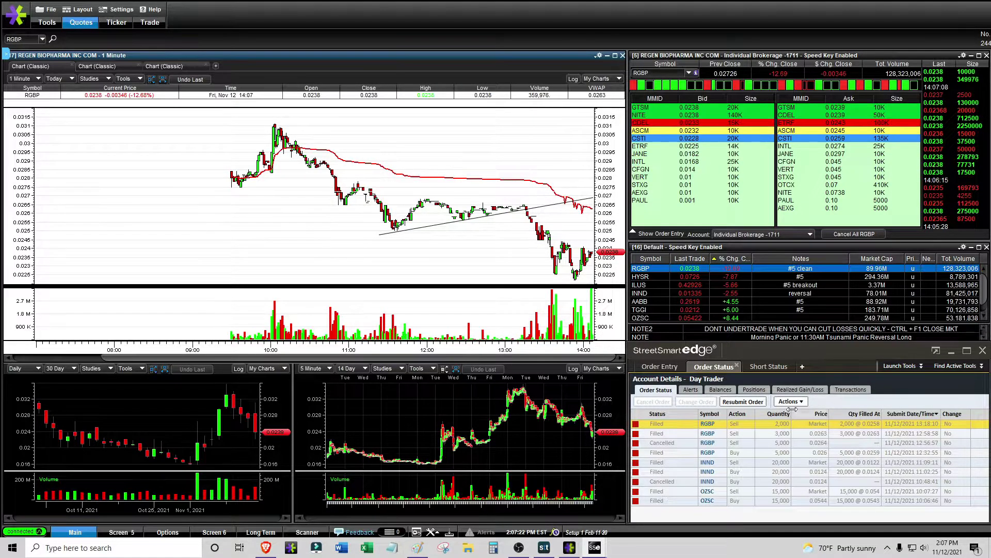
left_click(796, 392)
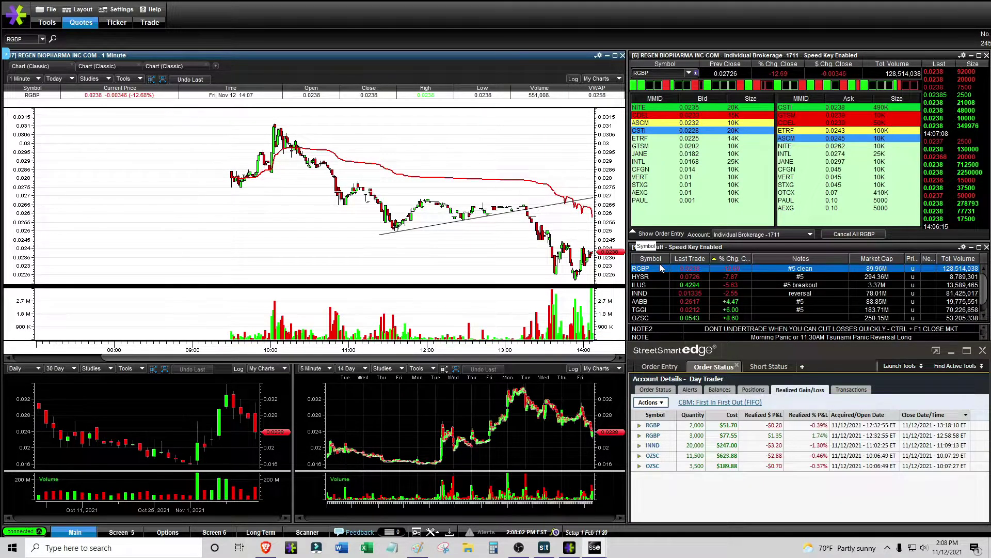
Review the one-minute charts of OZSC, INND, AABB and TGGI from the watchlist, and step back up the list from OZSC.
left_click(661, 318)
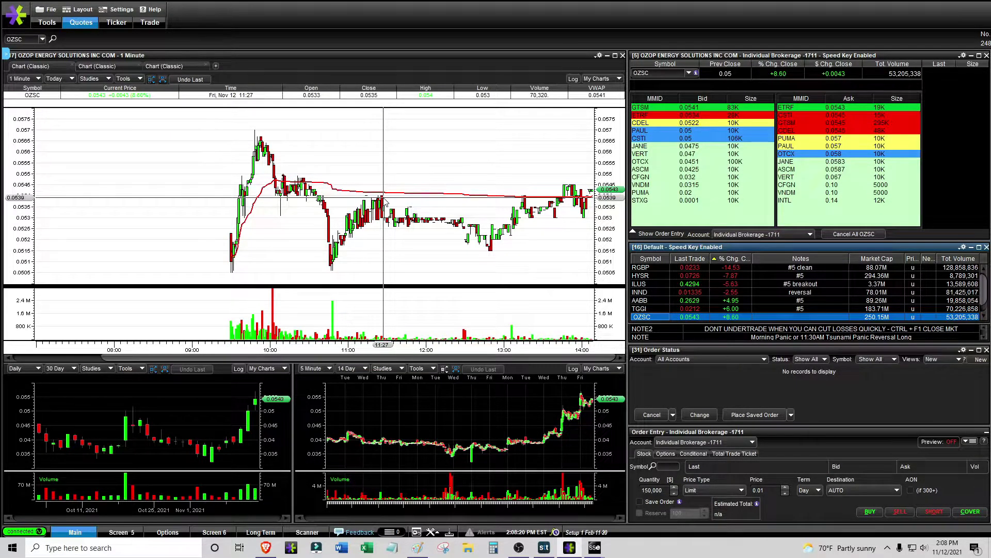
left_click(643, 293)
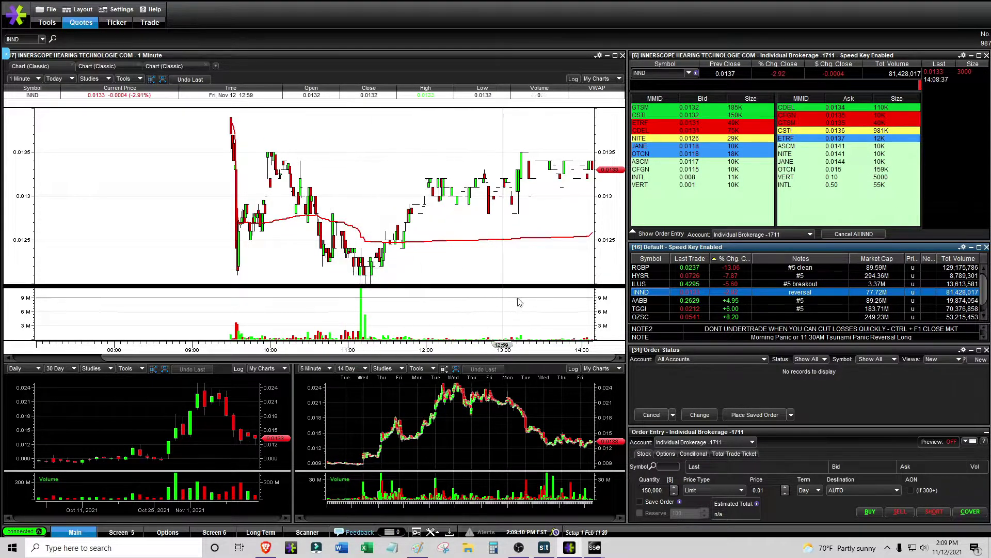
left_click(646, 303)
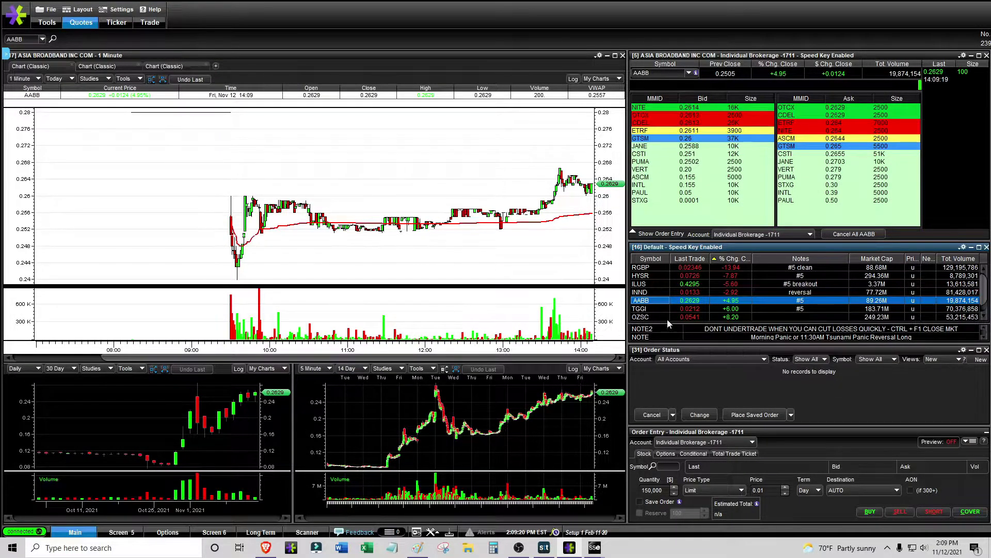
left_click(656, 309)
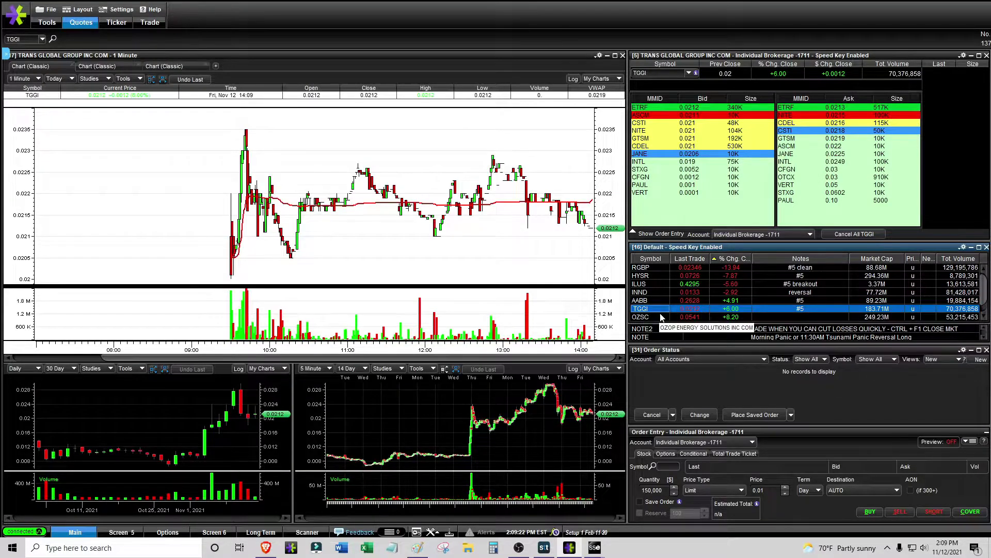
left_click(660, 316)
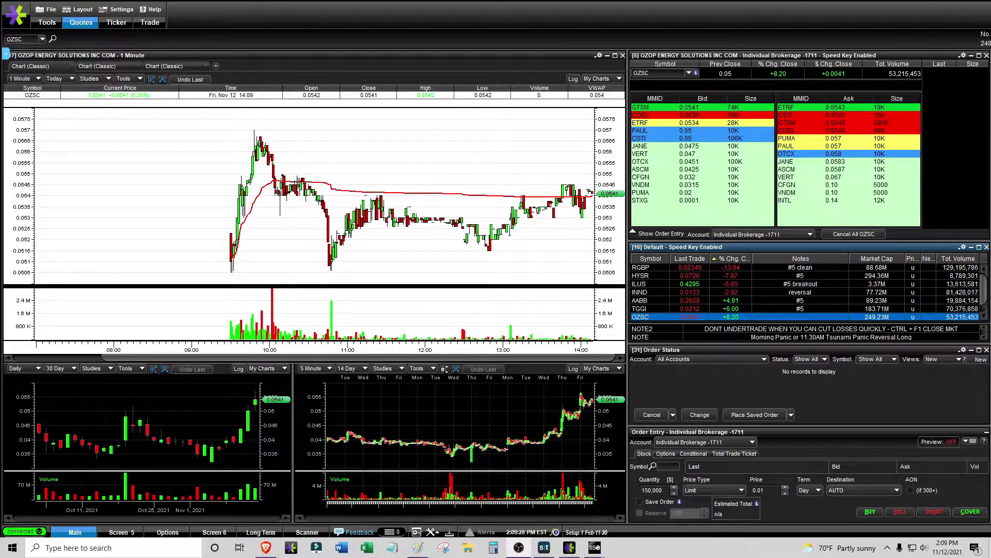
key("Up")
key("Up")
key("Up")
key("Up")
key("Up")
key("Up")
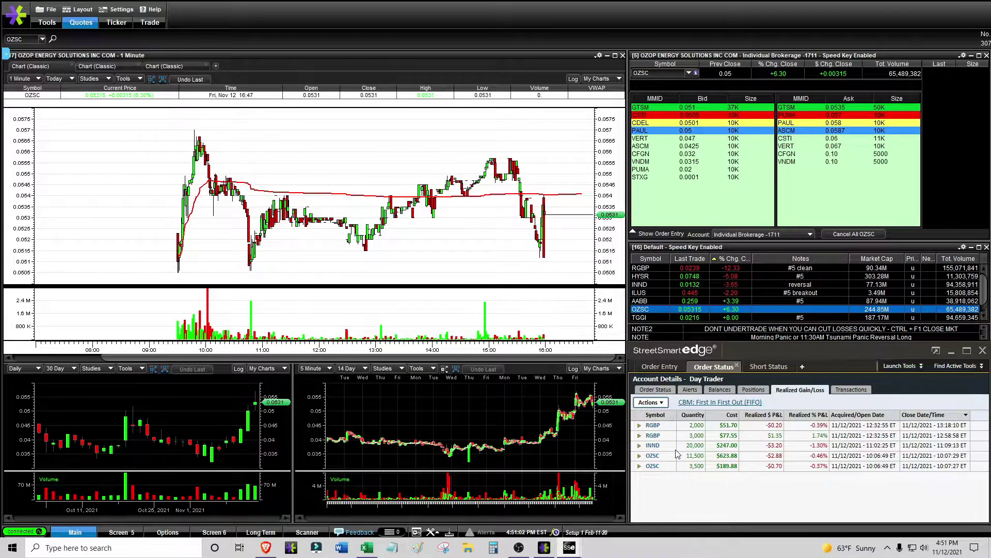
Review the day's orders in the order status alongside the one-minute OZSC chart.
left_click(656, 389)
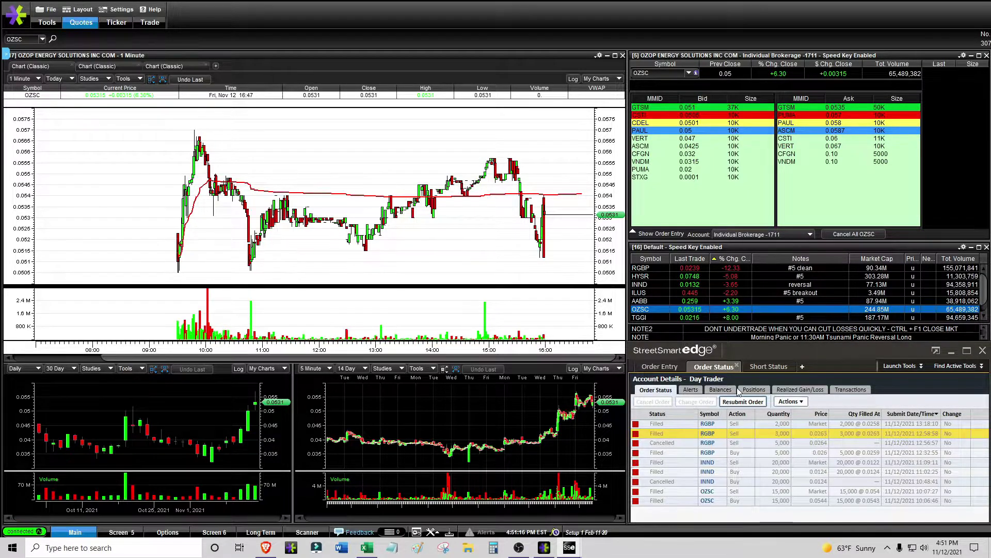
left_click(513, 252)
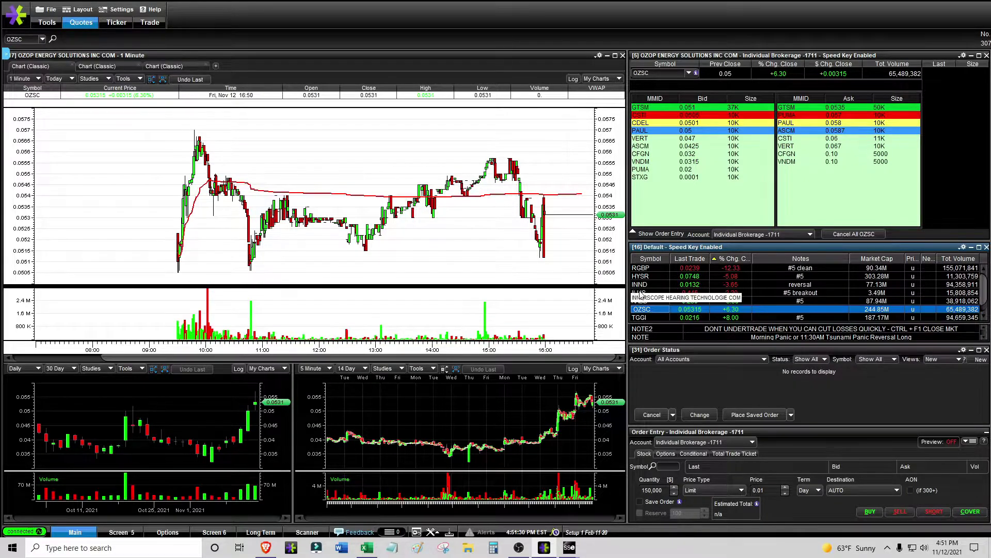
mouse_move(570, 548)
left_click(599, 523)
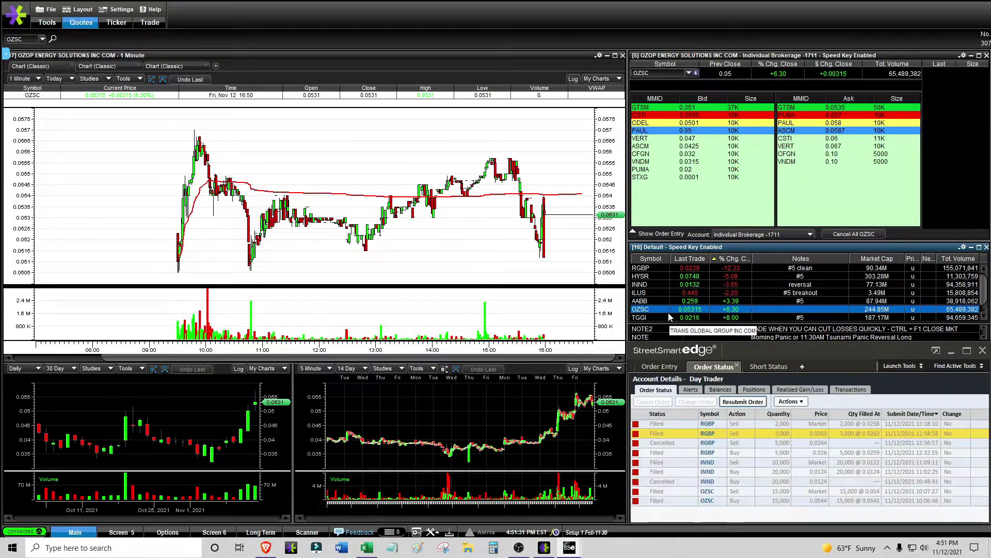
Review INND's one-minute chart alongside the day's order status, briefly checking its order entry ticket.
left_click(657, 284)
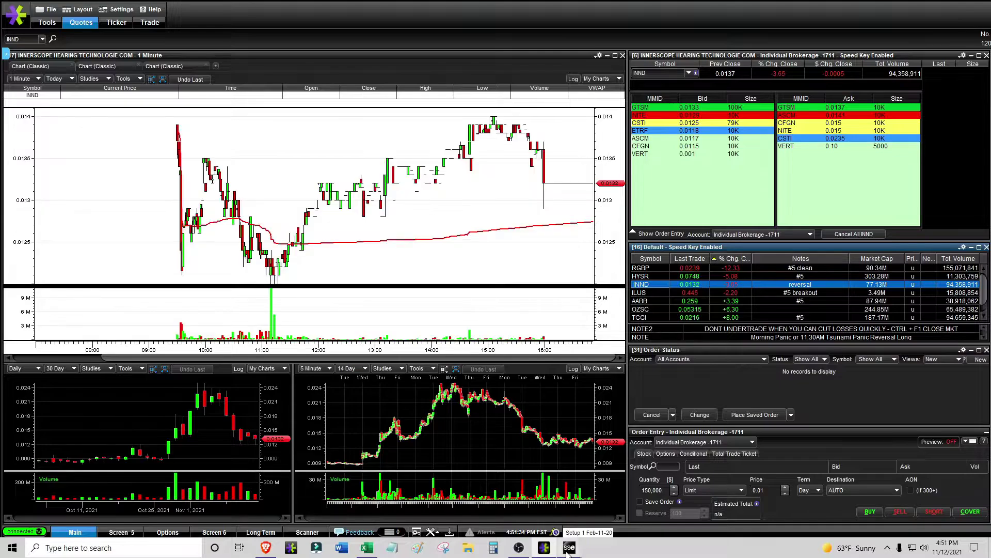
left_click(599, 522)
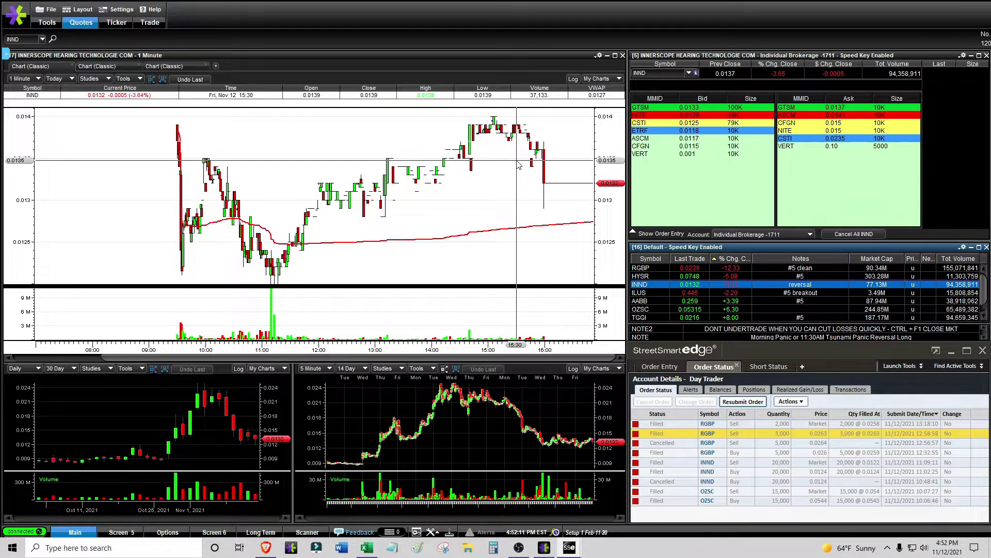
right_click(340, 193)
key("Escape")
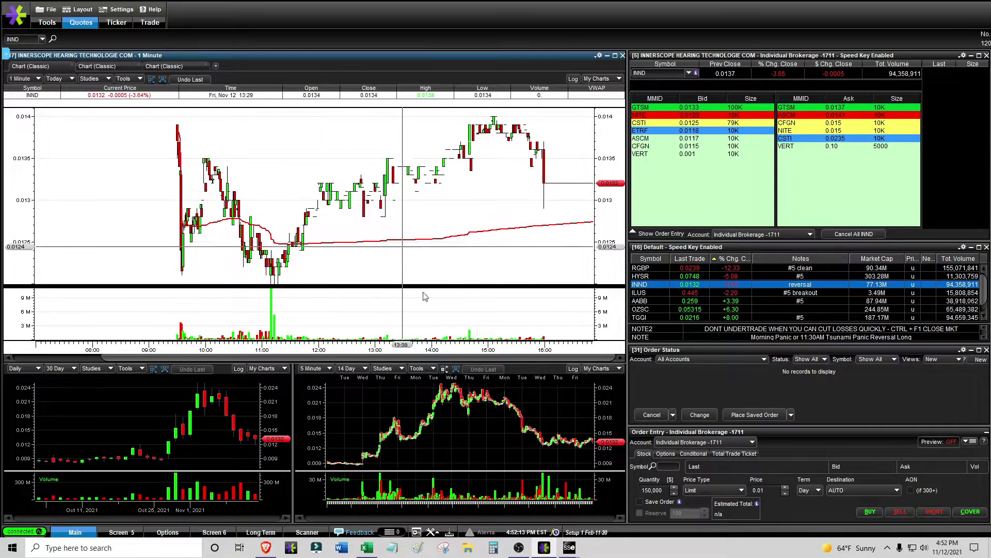
mouse_move(569, 548)
left_click(606, 503)
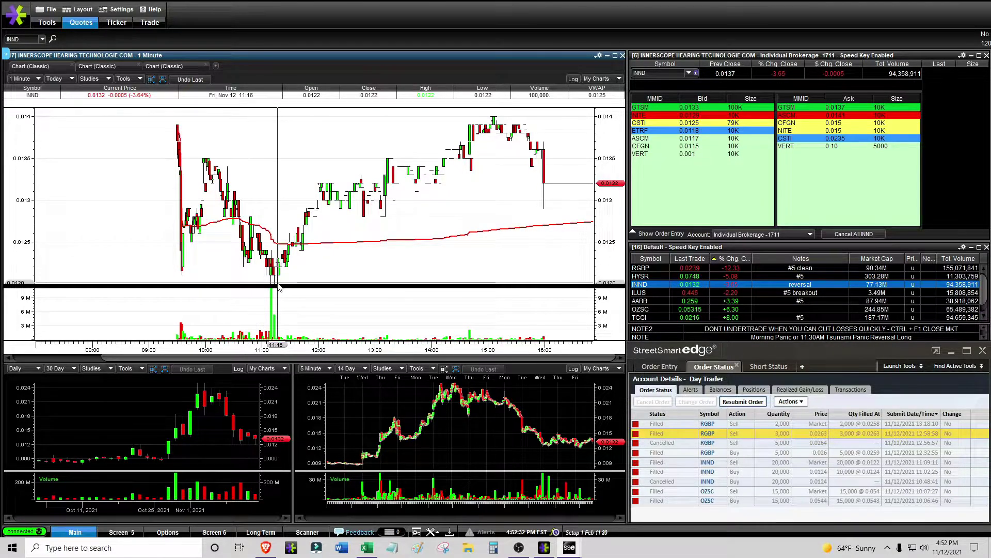
left_click(659, 367)
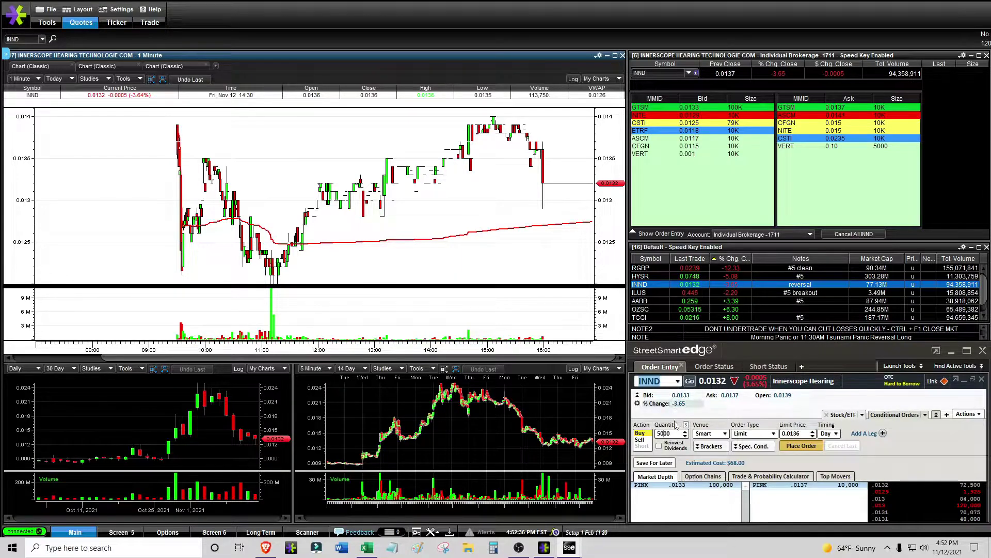
left_click(711, 368)
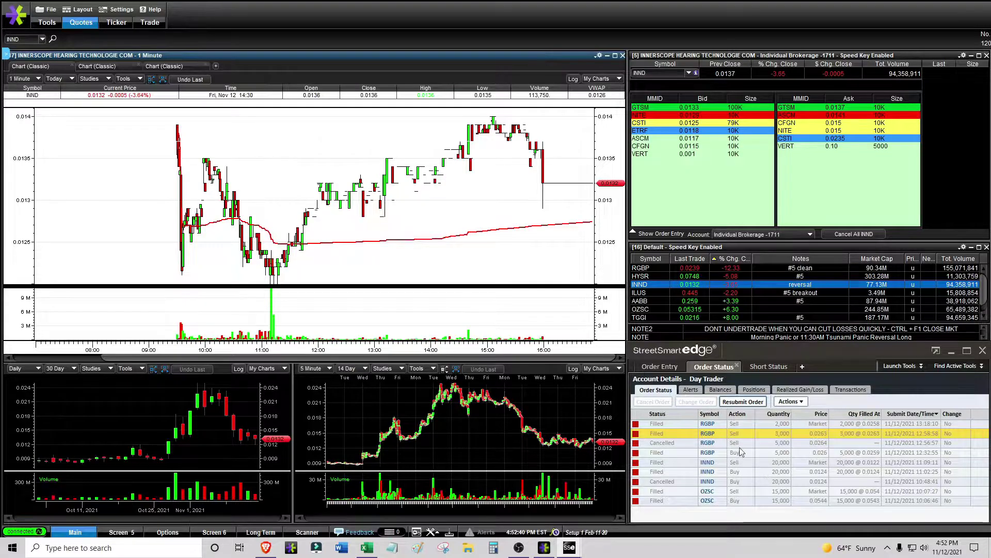
Set the INND limit buy ticket to 20,000 shares, trying a limit price of 0.0115 and settling on 0.0124.
left_click(666, 367)
double_click(673, 433)
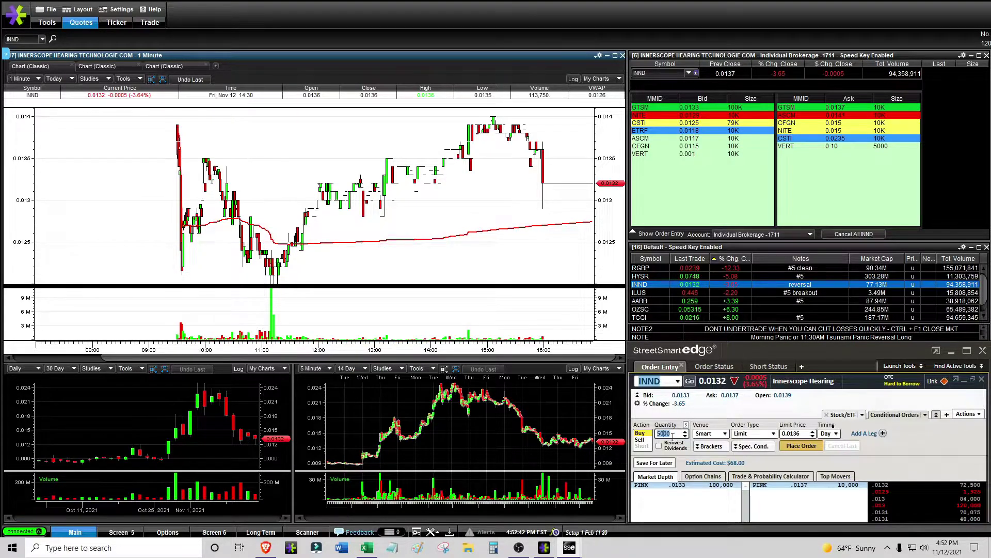
type("20000")
left_click(813, 431)
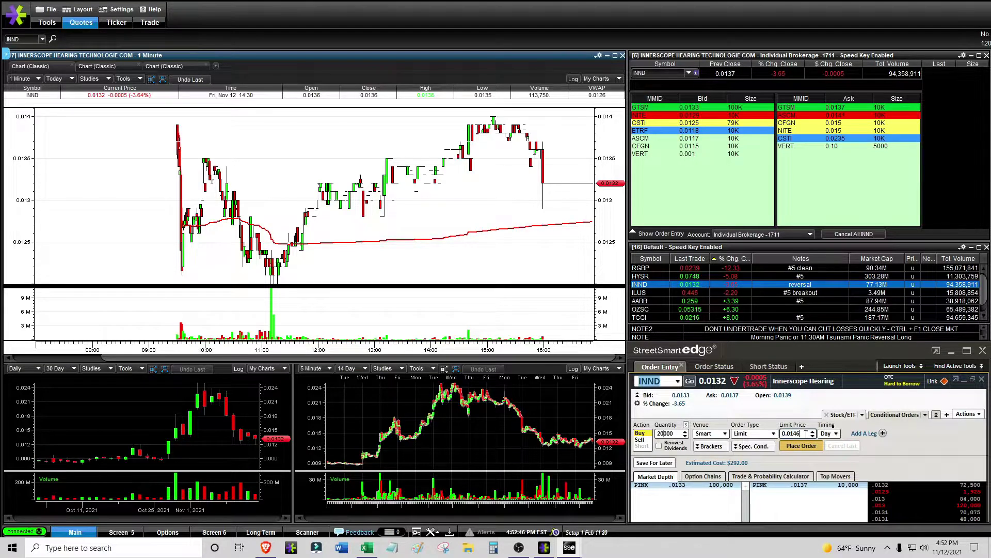
type("0.0124")
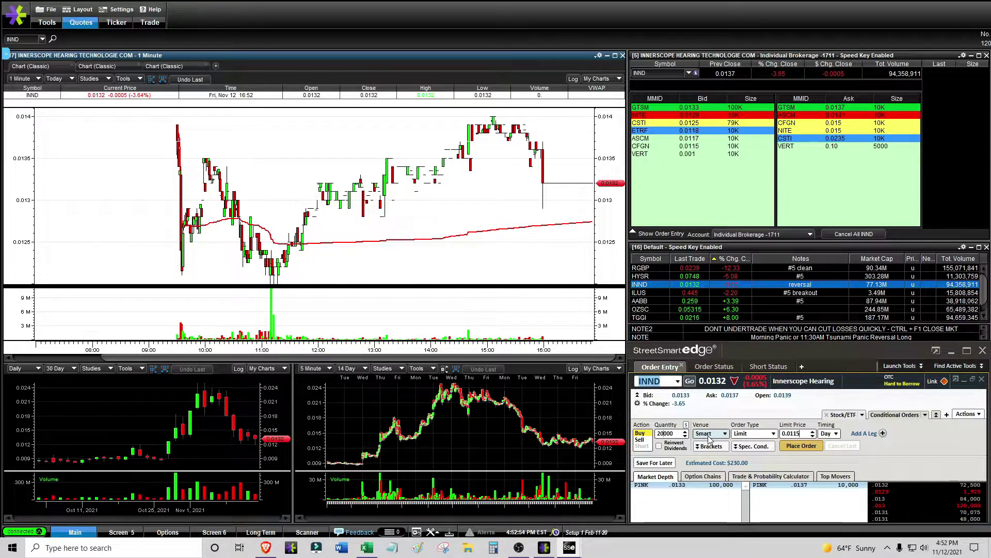
key("BackSpace")
key("BackSpace")
type("24")
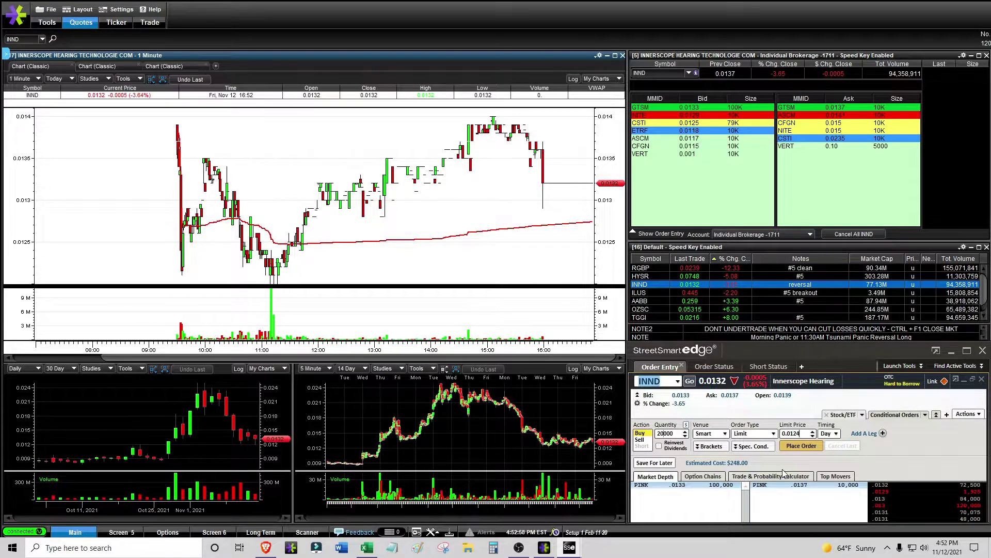
Change the INND buy ticket's quantity to 10,000 shares with a limit price of 0.0124.
double_click(673, 434)
type("10000")
left_click(801, 433)
key("BackSpace")
key("BackSpace")
type("25")
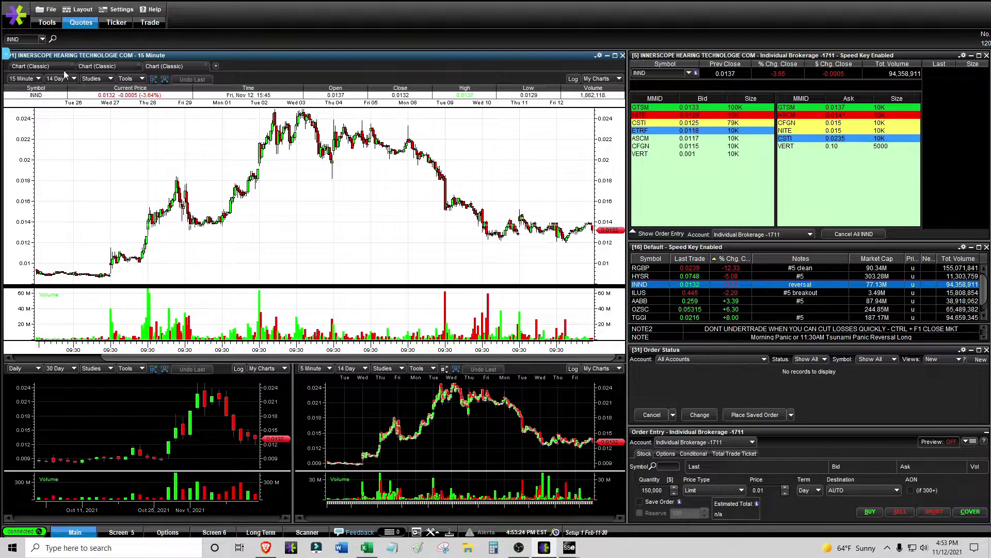
Return INND to the one-minute chart, recheck its order ticket and the order status, and bring up RGBP's chart.
key("1")
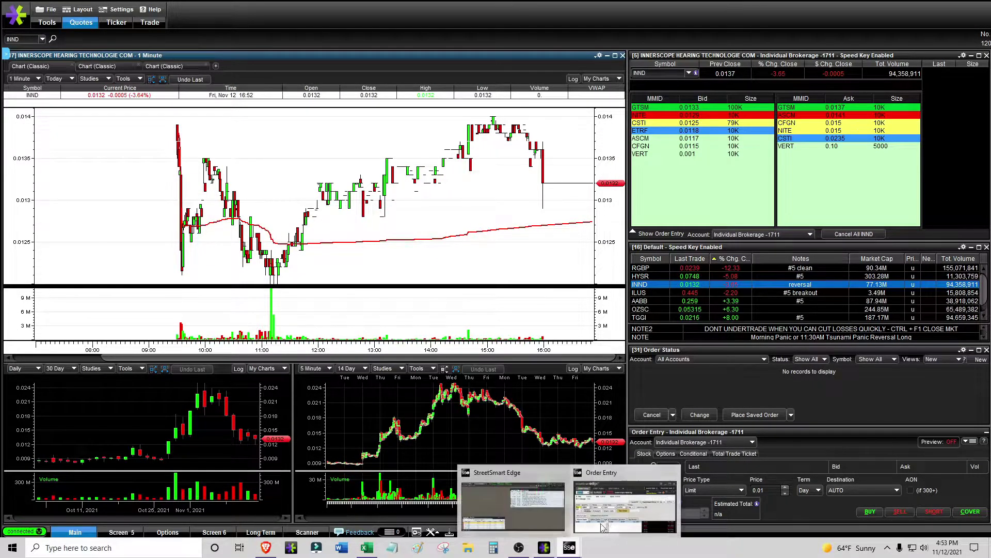
left_click(598, 531)
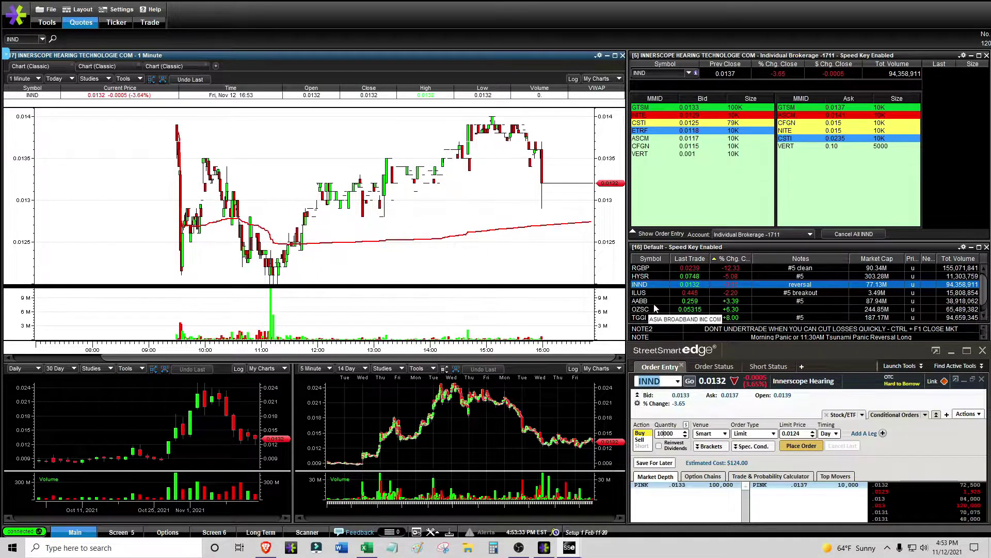
left_click(702, 368)
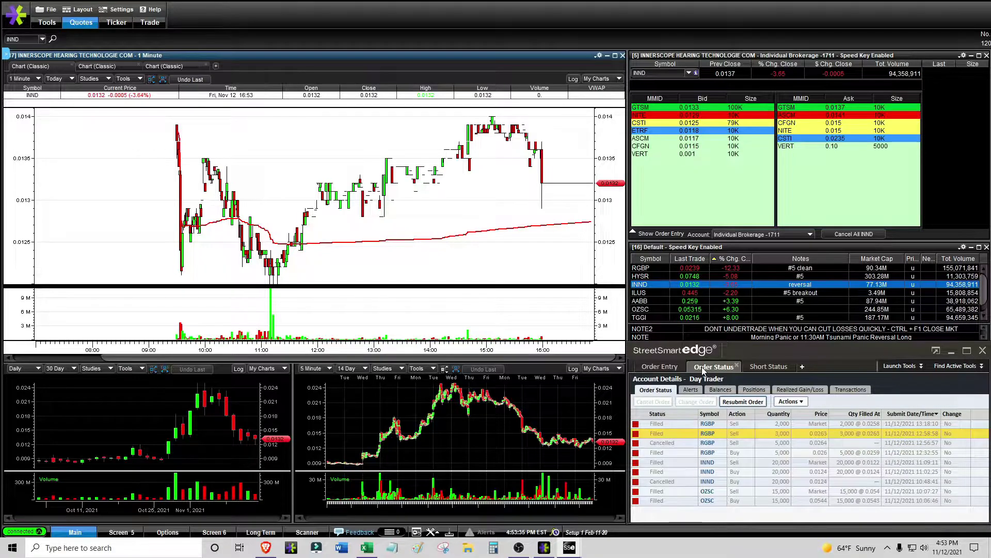
left_click(652, 268)
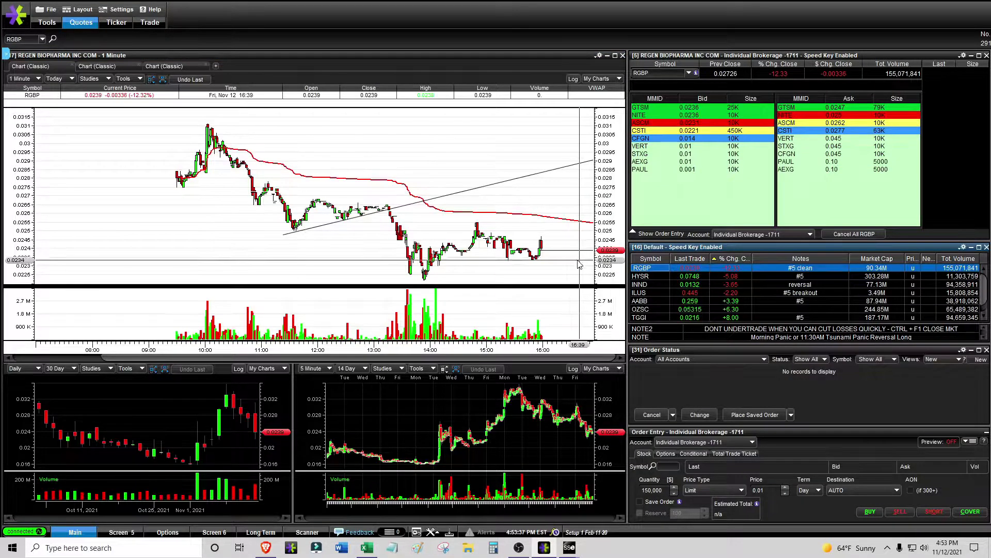